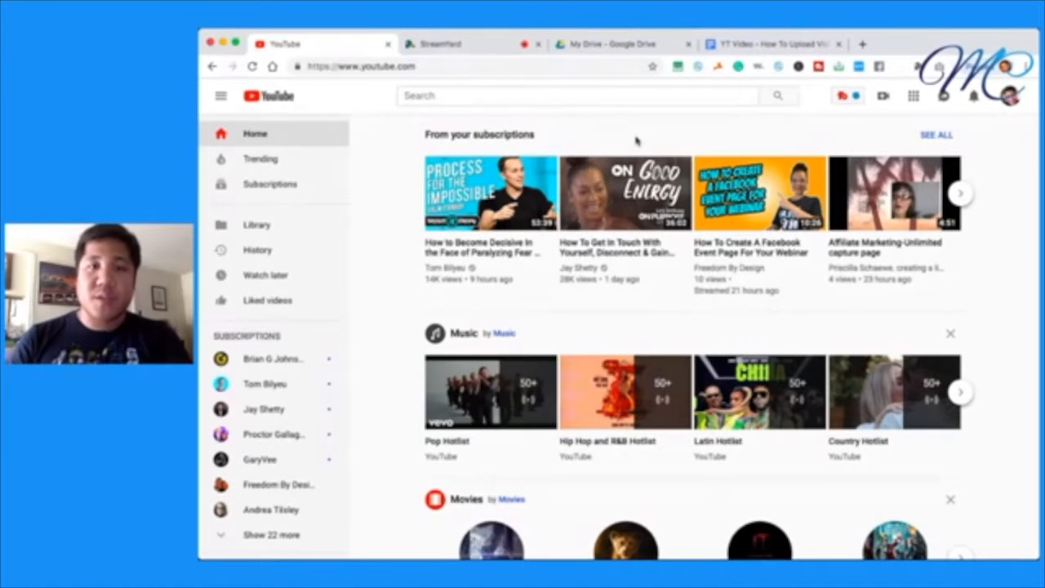
# Switch the StreamYard broadcast to the layout showing only the shared screen, and return to the YouTube home page.
pyautogui.click(504, 52)
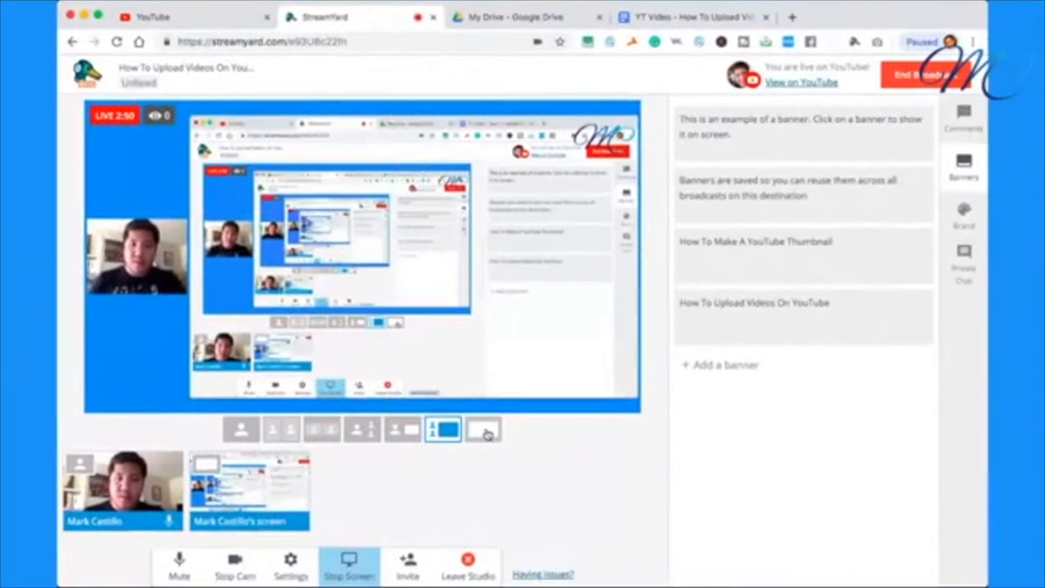
pyautogui.click(586, 419)
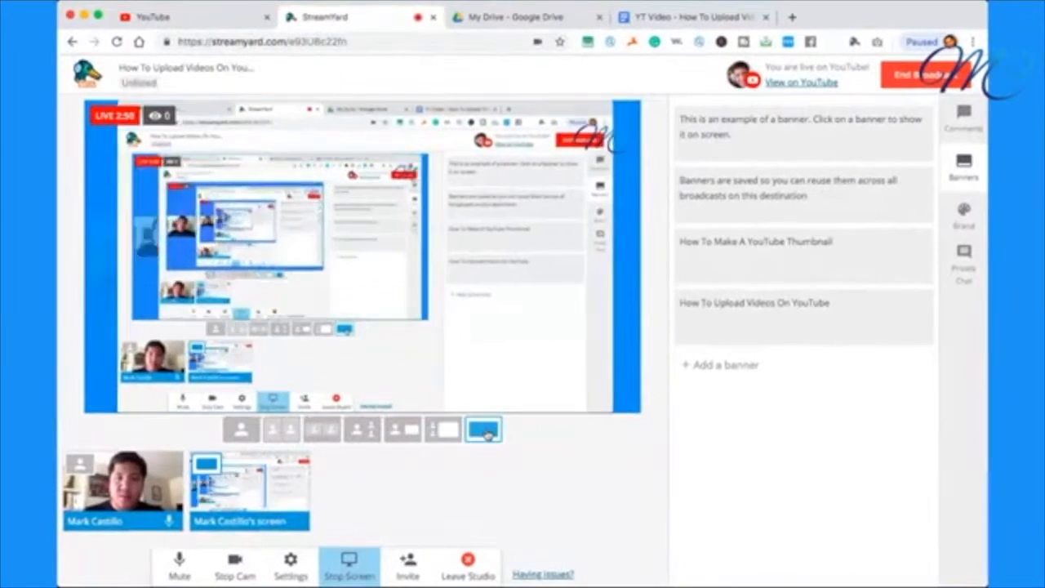
pyautogui.click(196, 19)
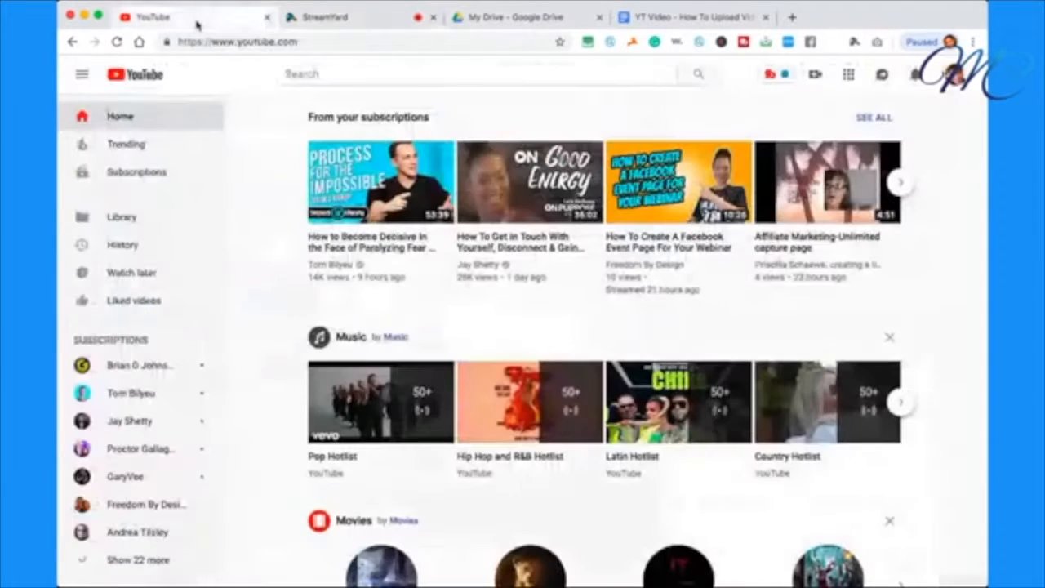
# Open YouTube's video upload page.
pyautogui.scroll(5, 793, 84)
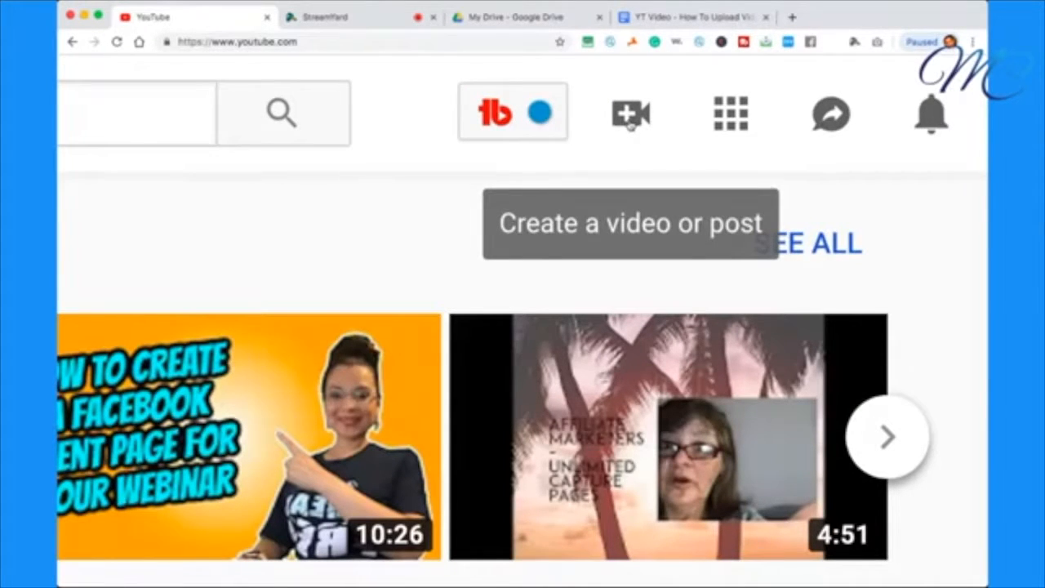
pyautogui.click(629, 120)
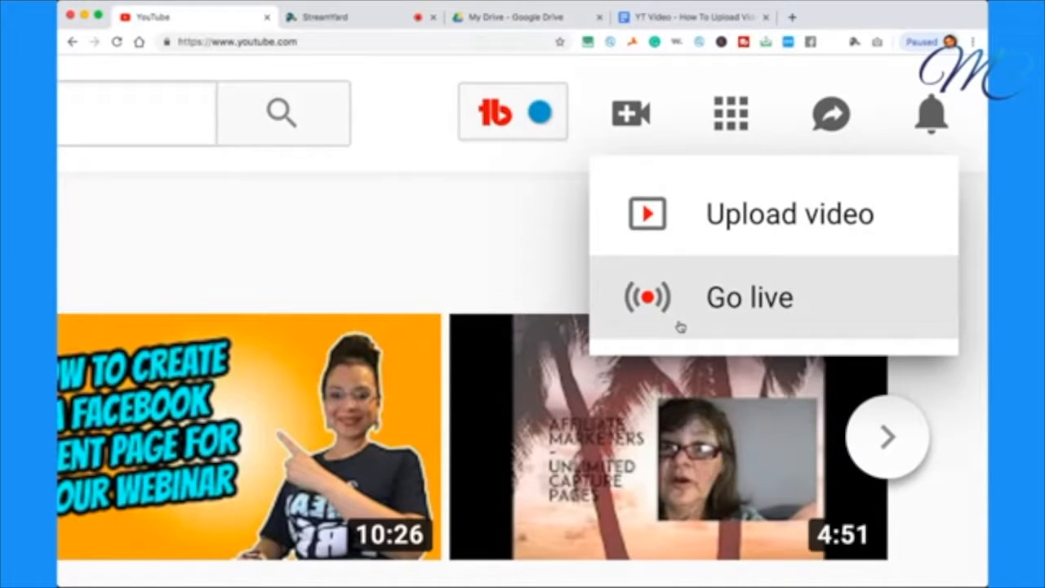
pyautogui.click(745, 236)
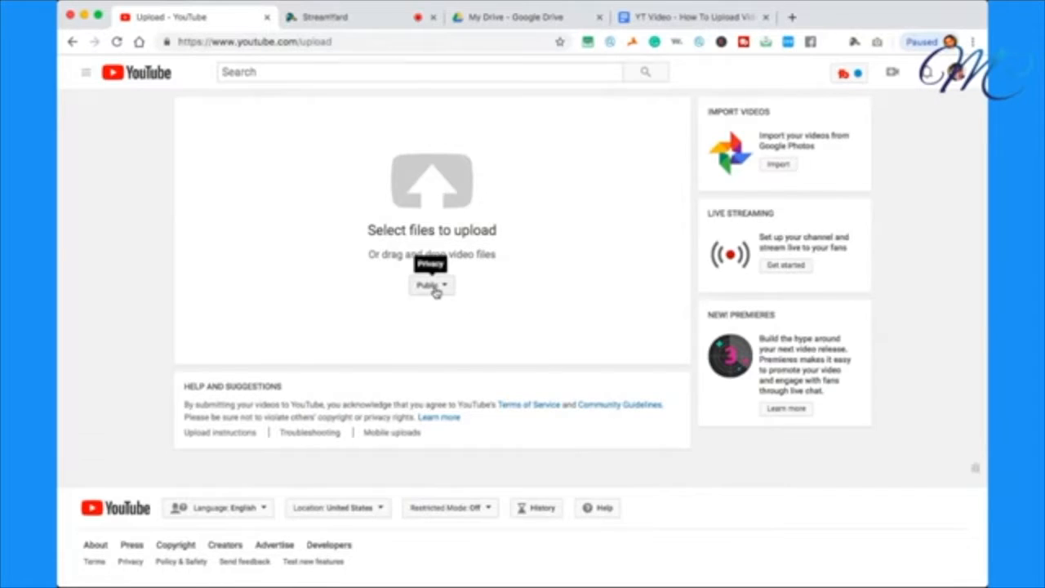
# Set the upload's privacy to Unlisted and upload the "Thank God It's Monday" video file.
pyautogui.scroll(5, 436, 292)
pyautogui.scroll(1, 547, 306)
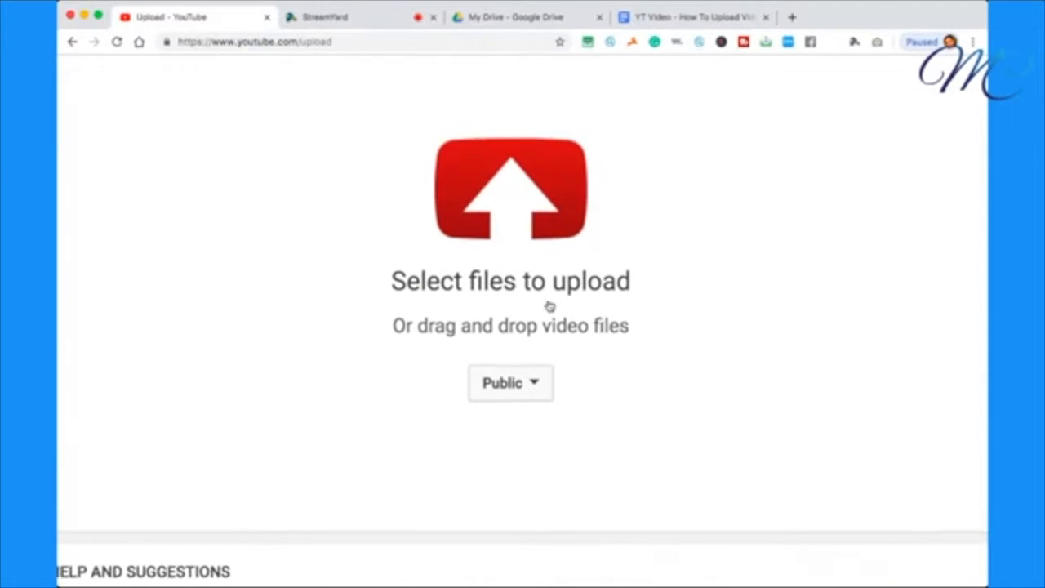
pyautogui.click(538, 393)
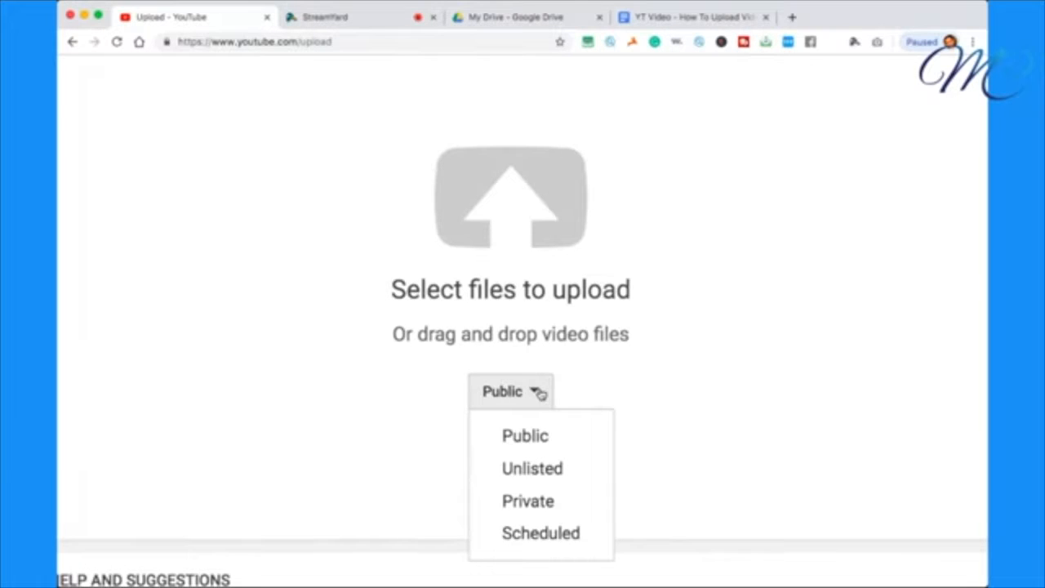
pyautogui.click(562, 476)
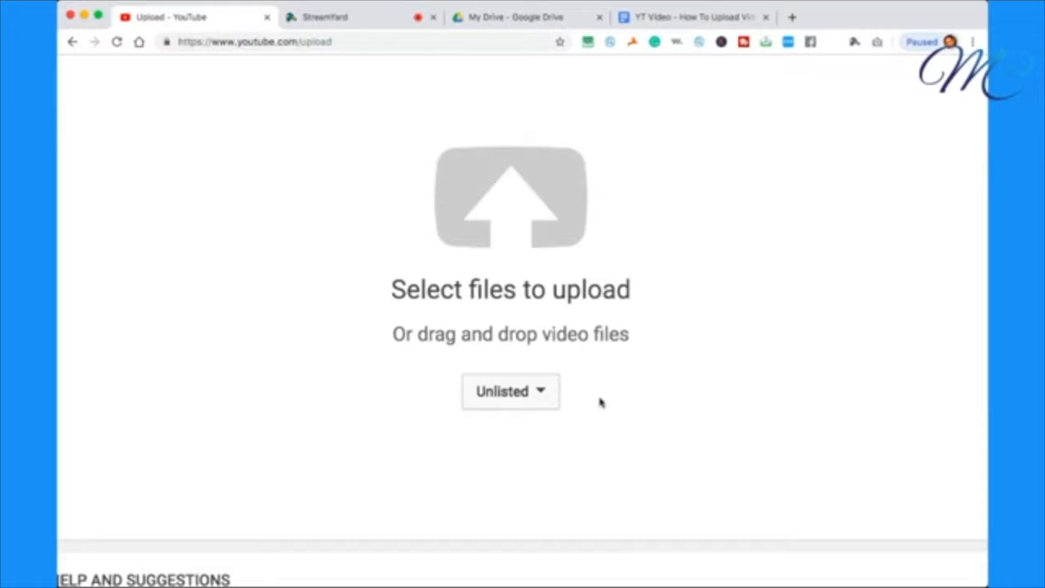
pyautogui.scroll(-5, 600, 401)
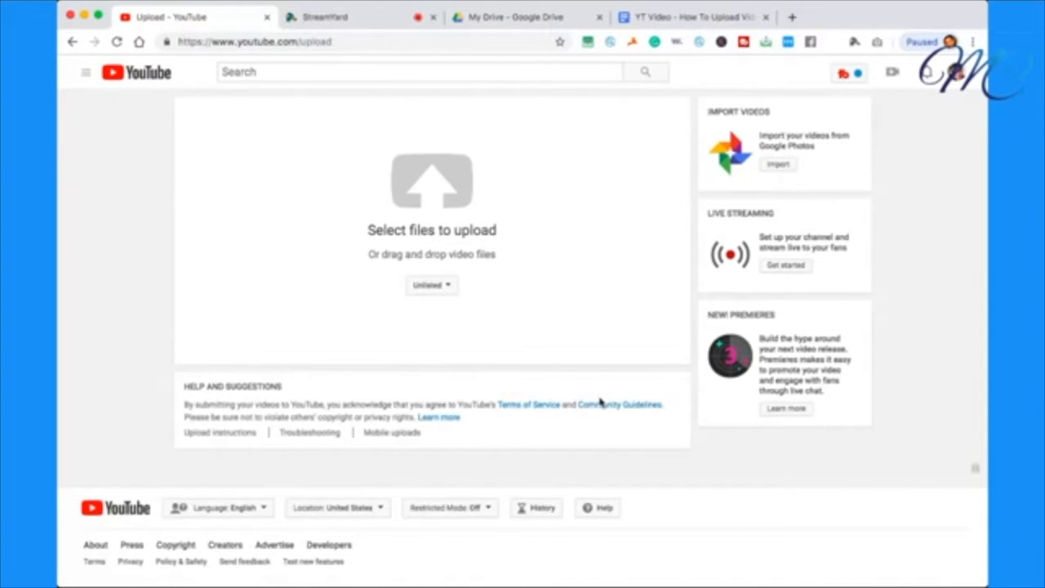
pyautogui.click(433, 190)
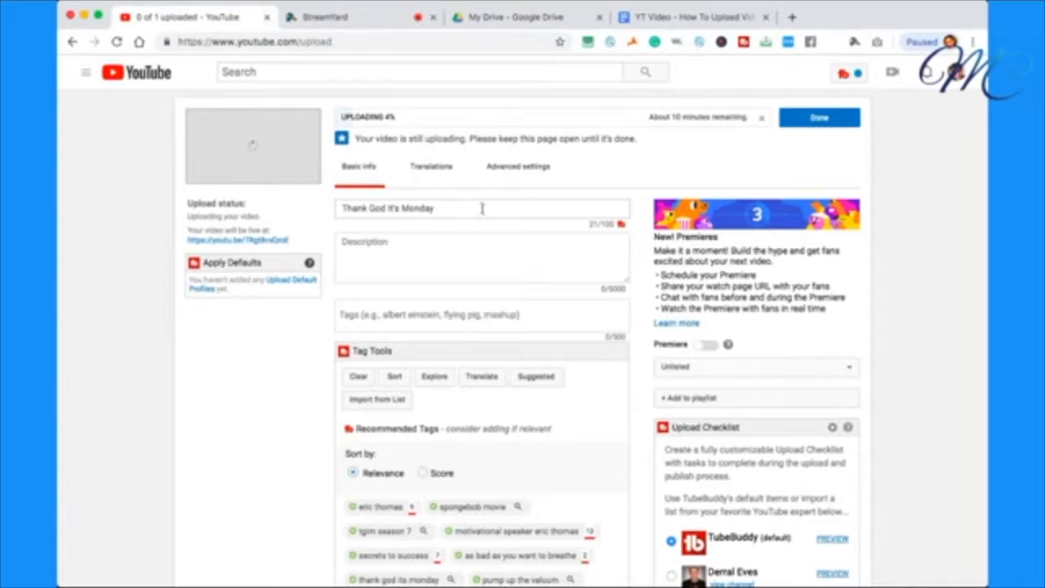
# Look over the title, description and tags fields in the video's basic info.
pyautogui.moveTo(473, 208); pyautogui.dragTo(335, 201)
pyautogui.click(451, 209)
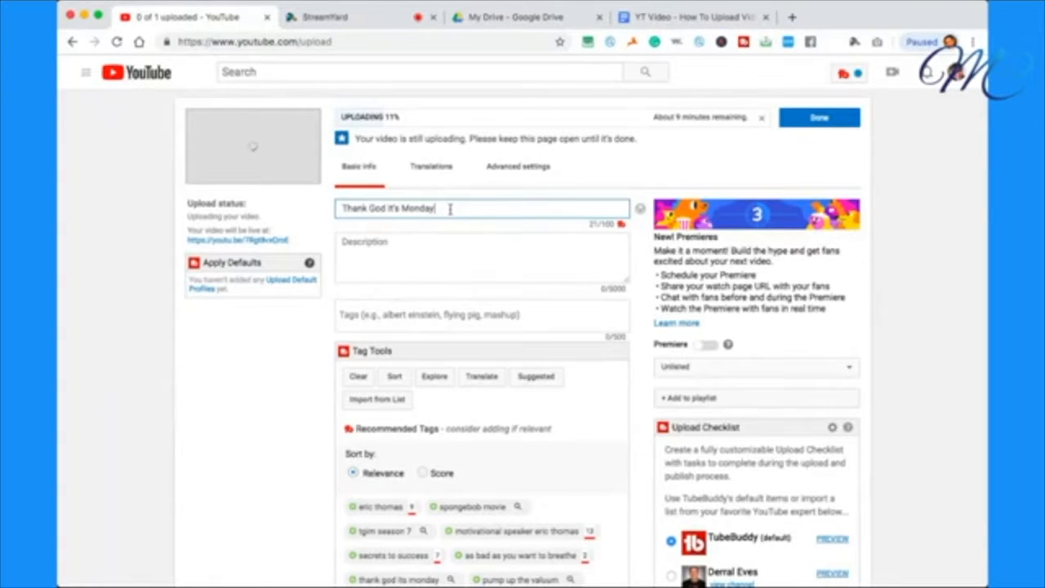
pyautogui.click(433, 256)
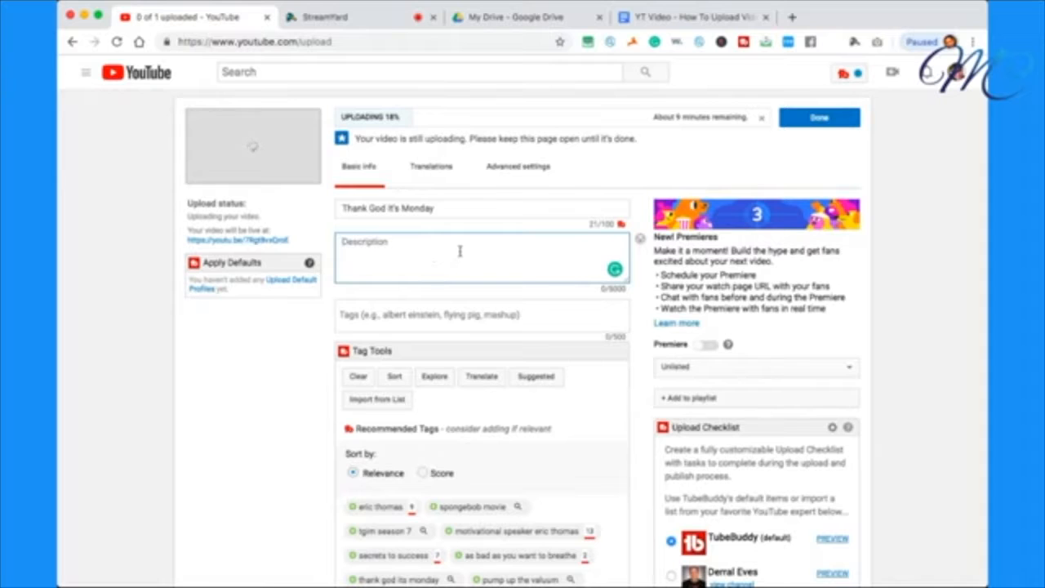
pyautogui.click(451, 313)
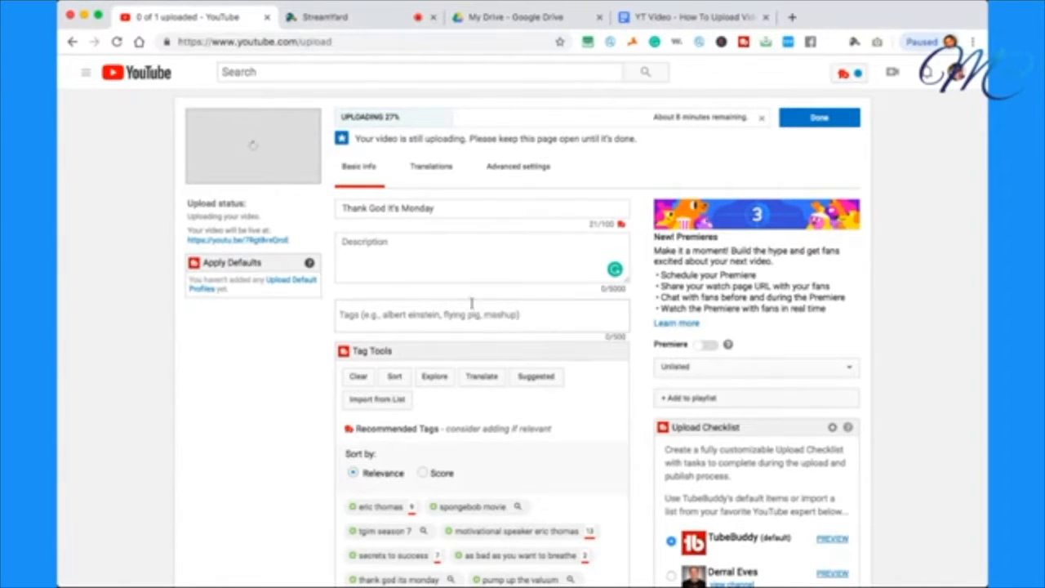
# Upload the "How to make a YouTube thumbnail" image as the video's custom thumbnail.
pyautogui.scroll(-5, 636, 366)
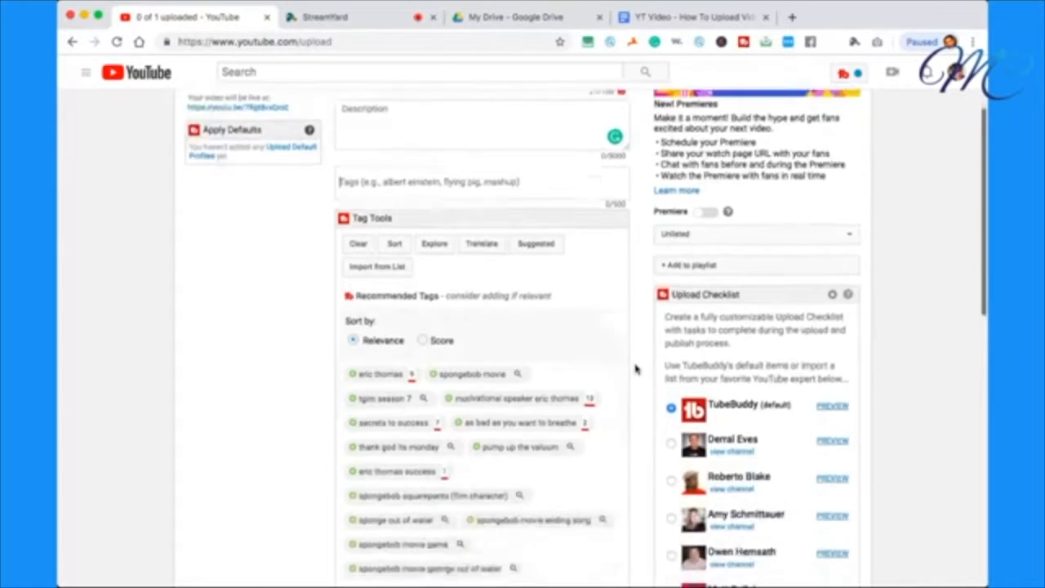
pyautogui.scroll(-4, 635, 370)
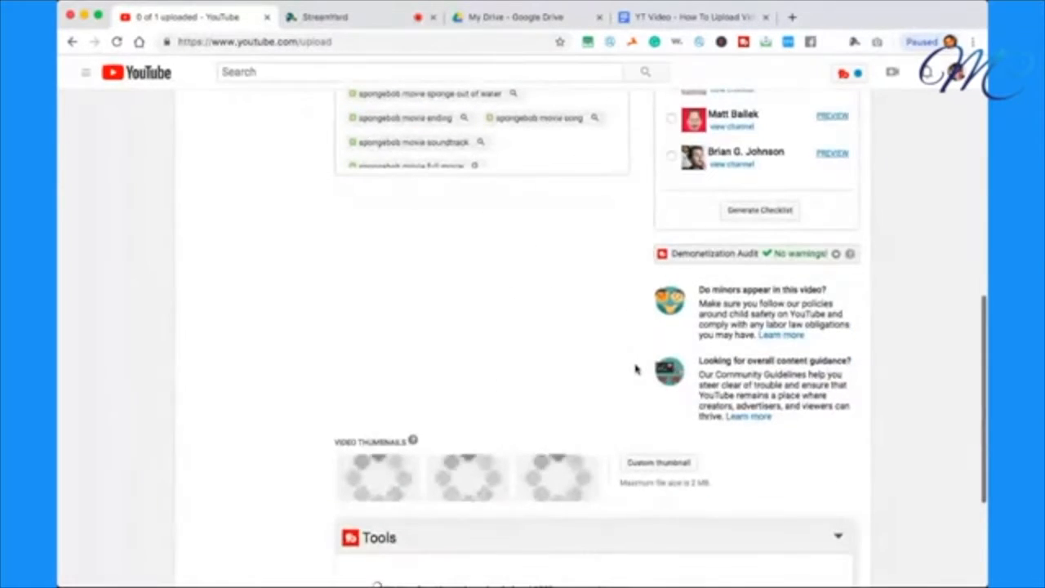
pyautogui.scroll(-1, 636, 369)
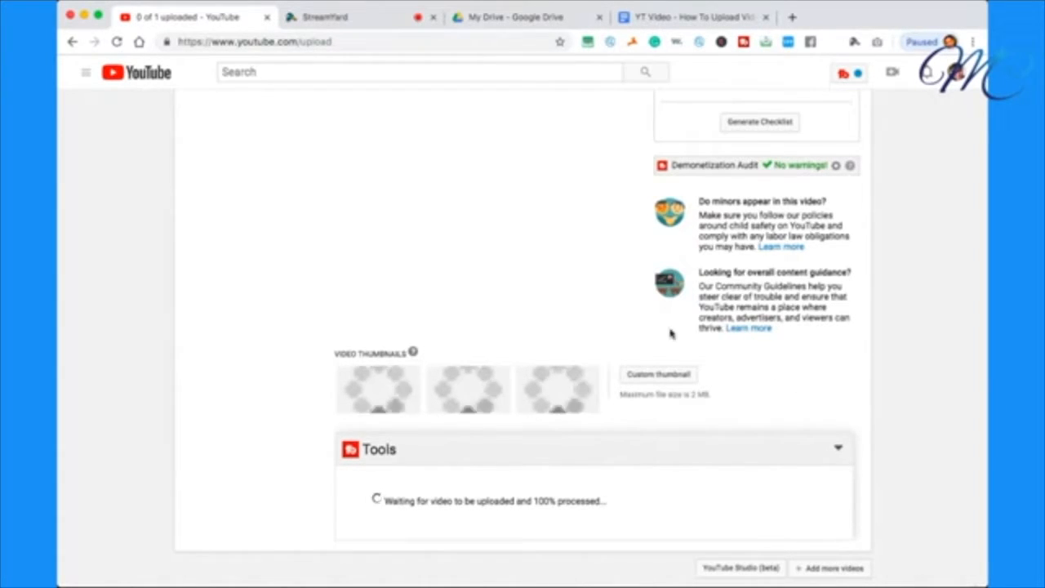
pyautogui.click(659, 374)
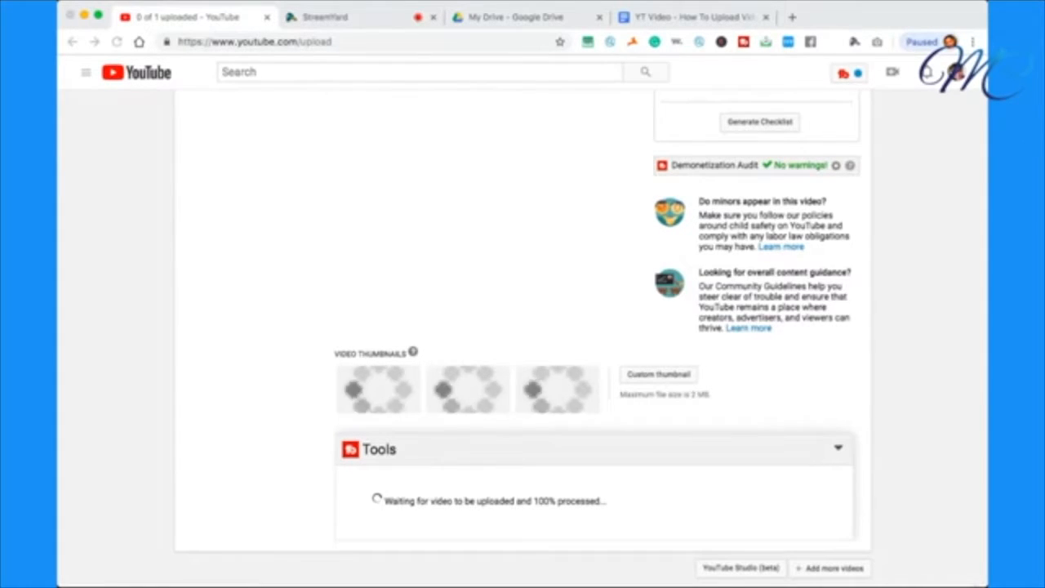
pyautogui.doubleClick(495, 145)
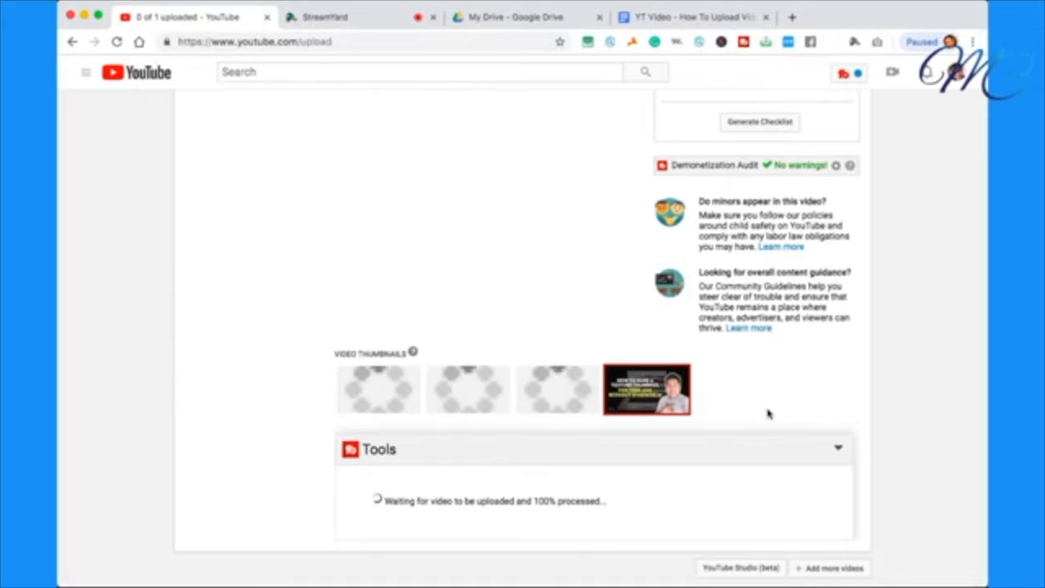
# Open resizeimage.net in a new browser tab.
pyautogui.click(793, 17)
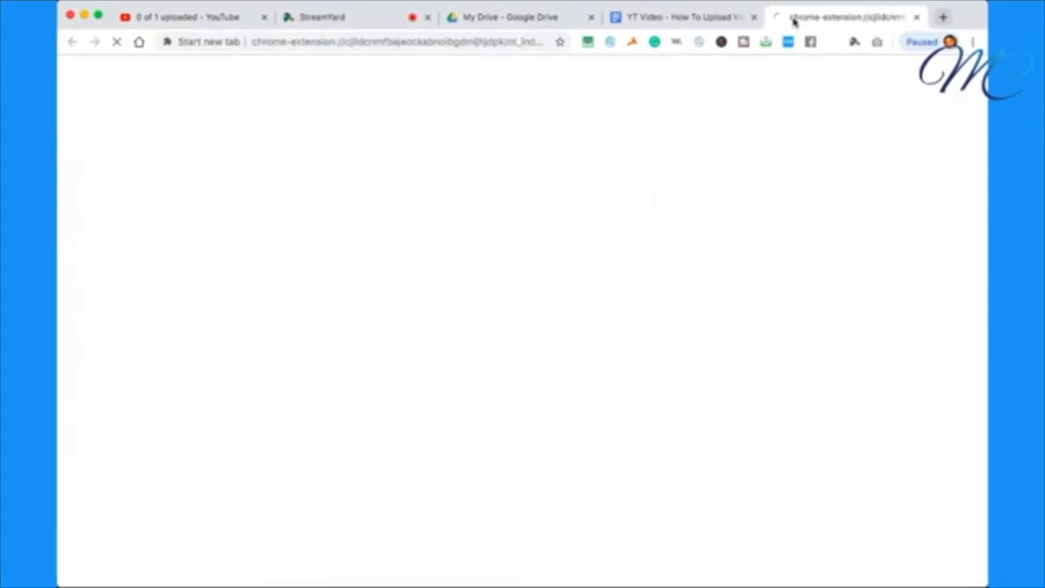
pyautogui.click(441, 42)
pyautogui.write('r')
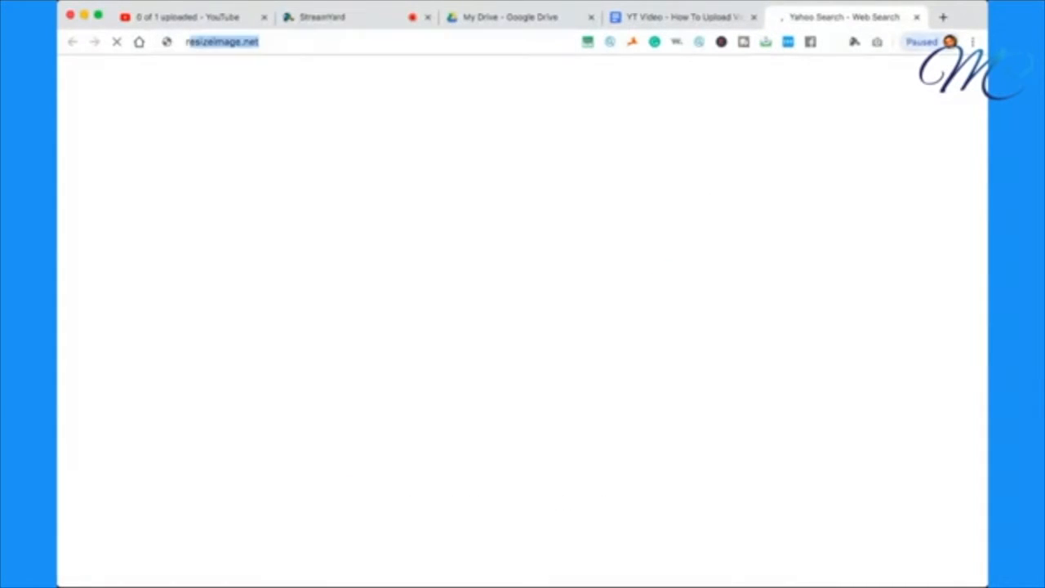
pyautogui.write('es')
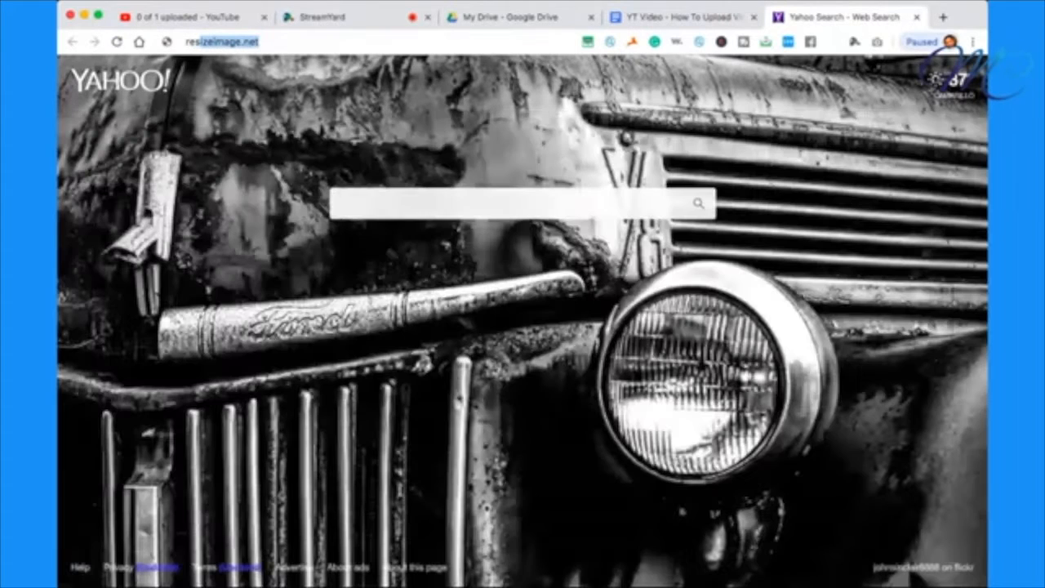
pyautogui.press('Return')
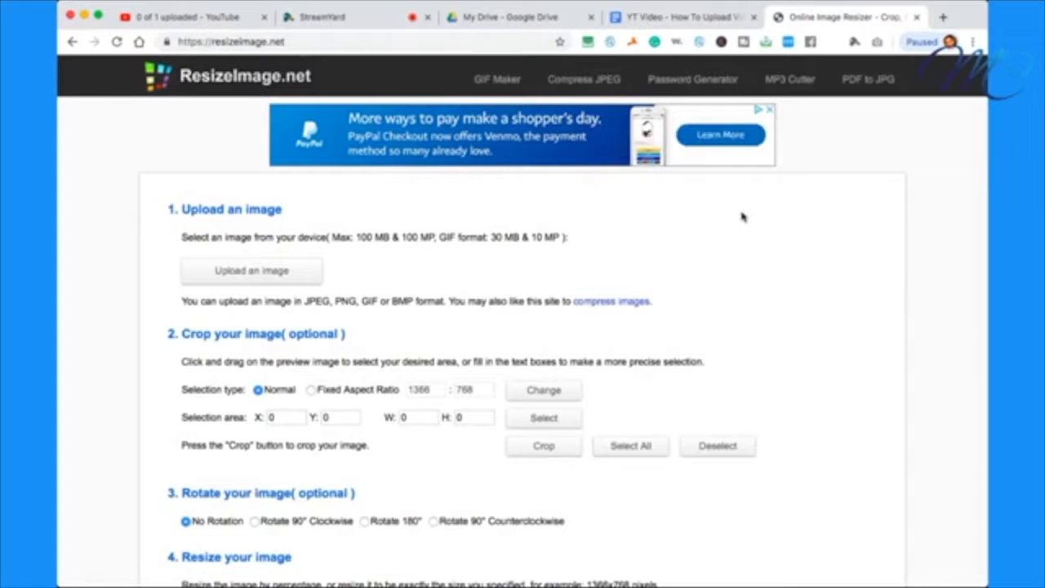
# Return to the YouTube upload page and open the video's advanced settings.
pyautogui.click(218, 18)
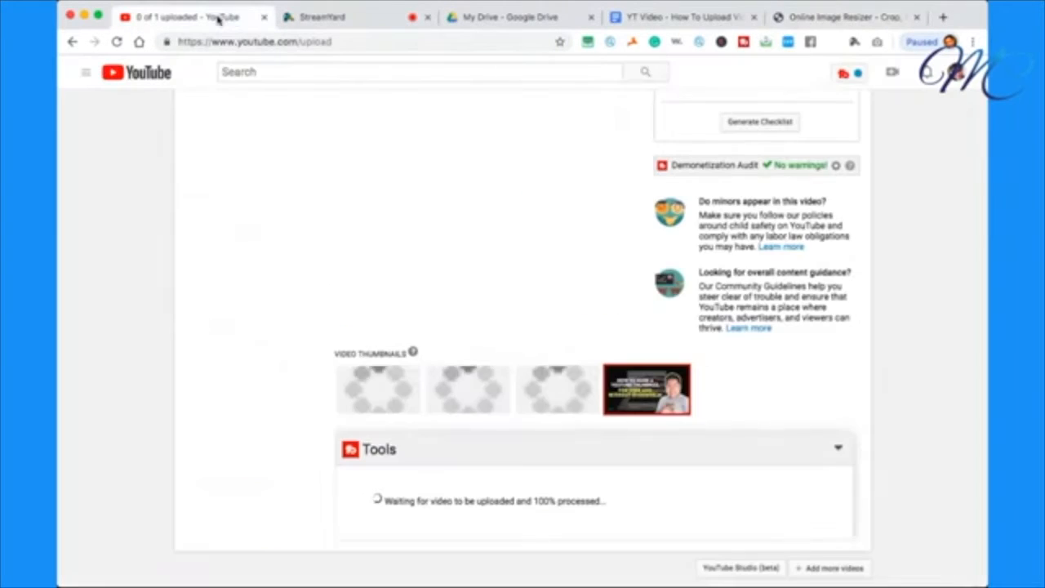
pyautogui.scroll(10, 605, 299)
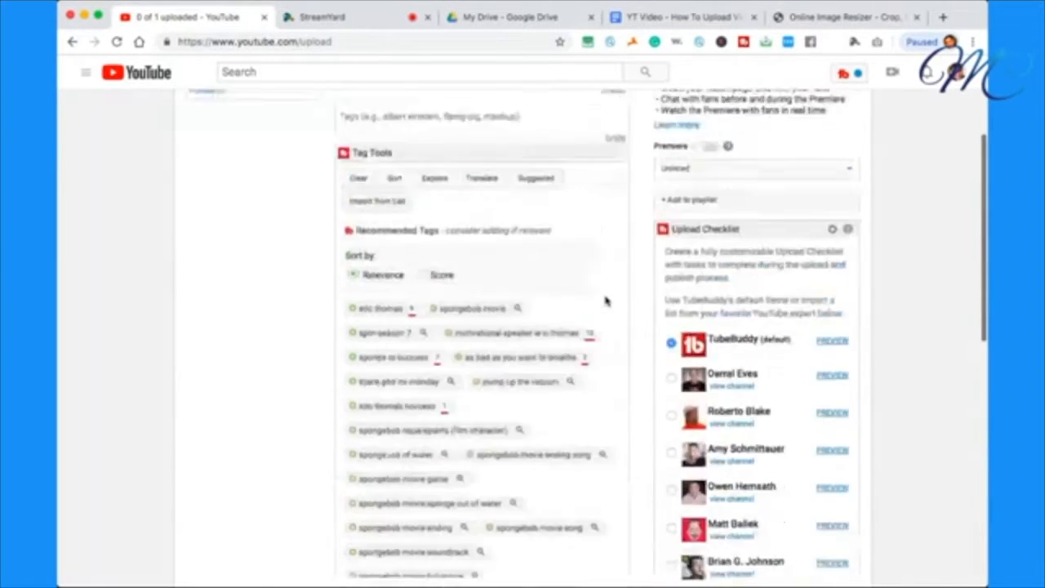
pyautogui.scroll(5, 605, 300)
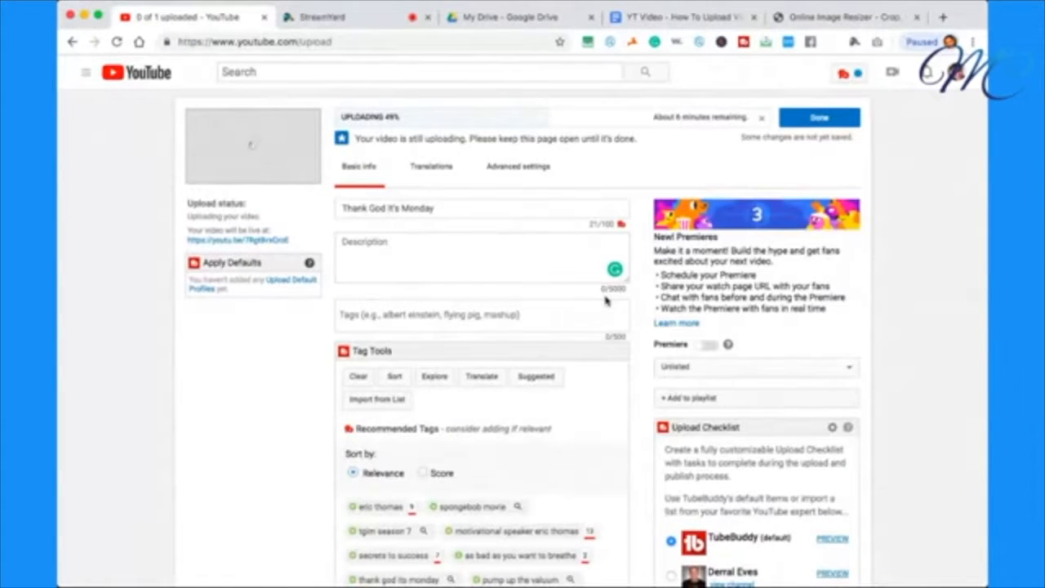
pyautogui.click(542, 168)
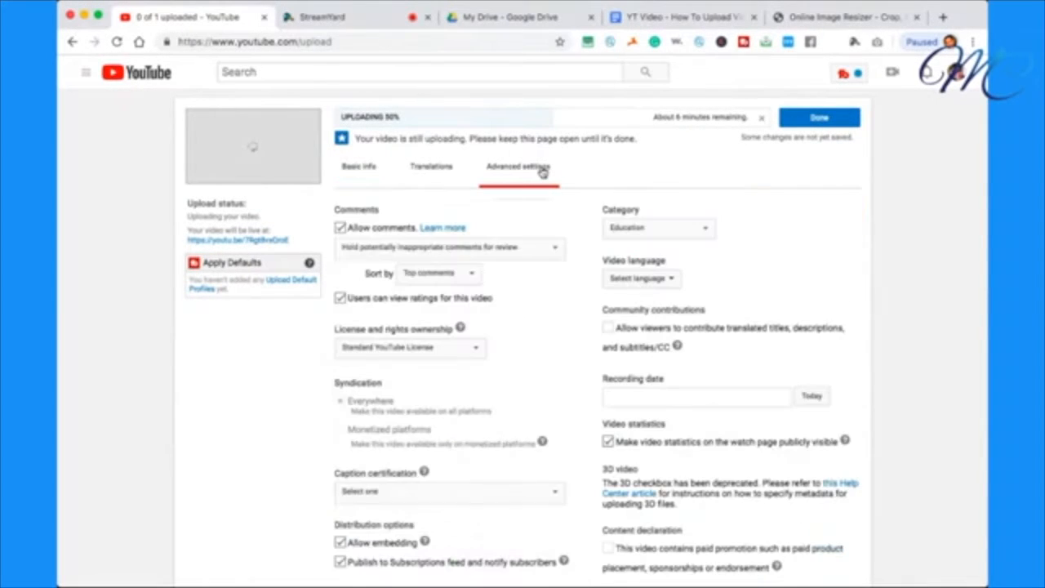
pyautogui.scroll(-2, 568, 302)
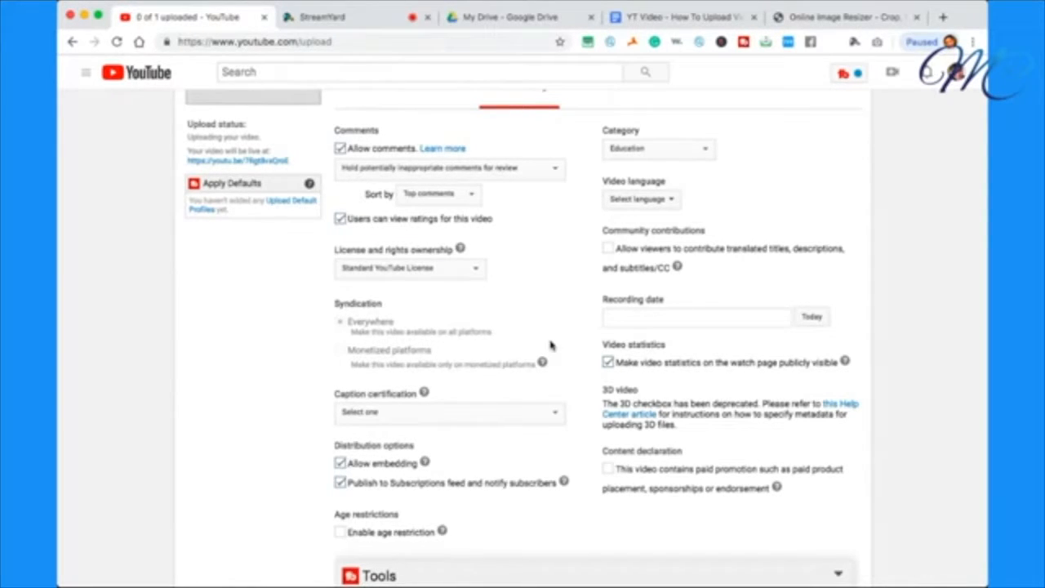
# Set the video language to English.
pyautogui.click(663, 206)
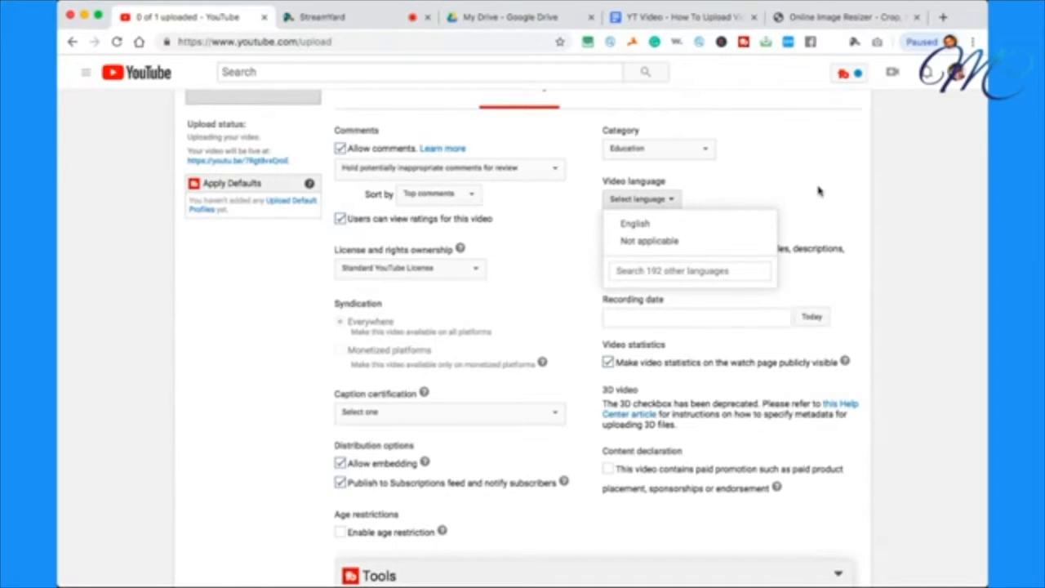
pyautogui.scroll(5, 680, 199)
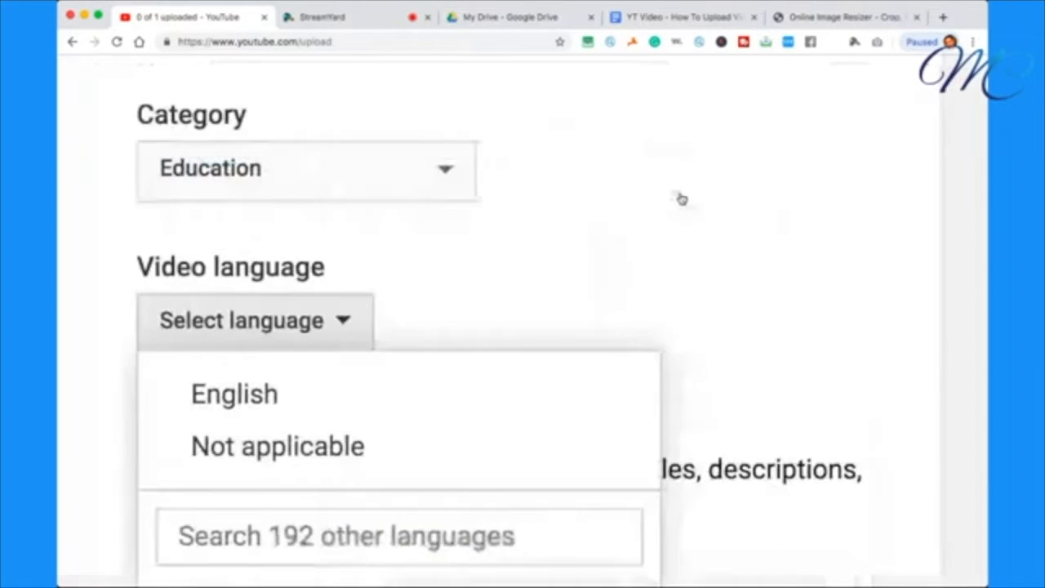
pyautogui.hscroll(-1, 456, 269)
pyautogui.hscroll(-1, 456, 270)
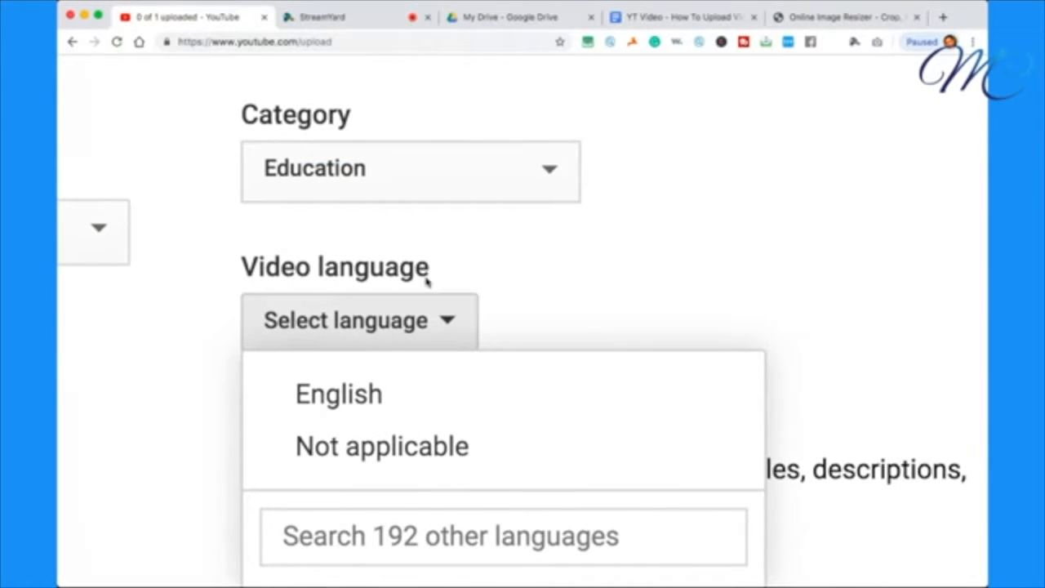
pyautogui.click(349, 397)
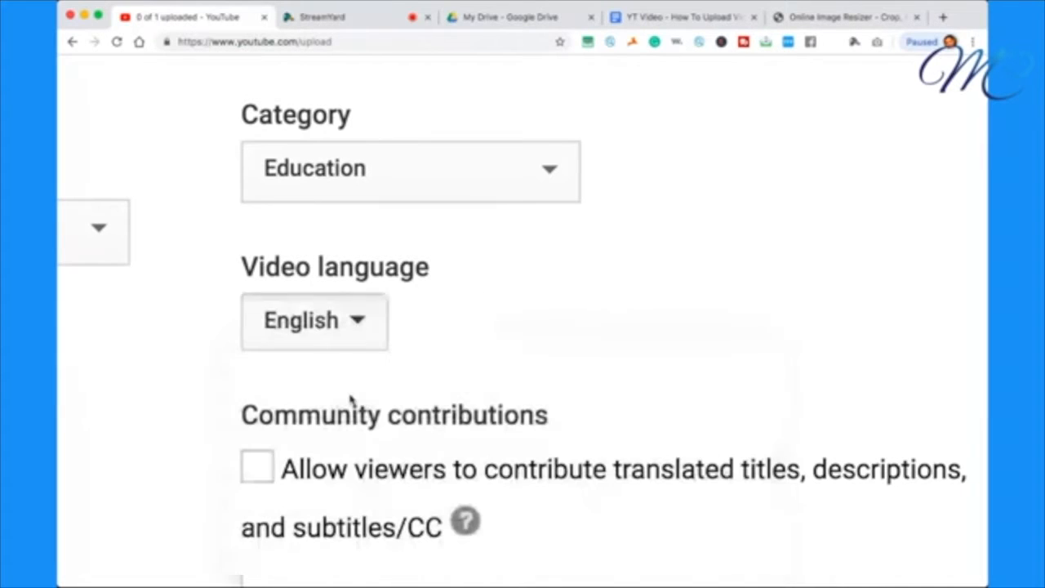
# Check the video's category setting, leave it at Education, and go back to the basic info.
pyautogui.click(451, 176)
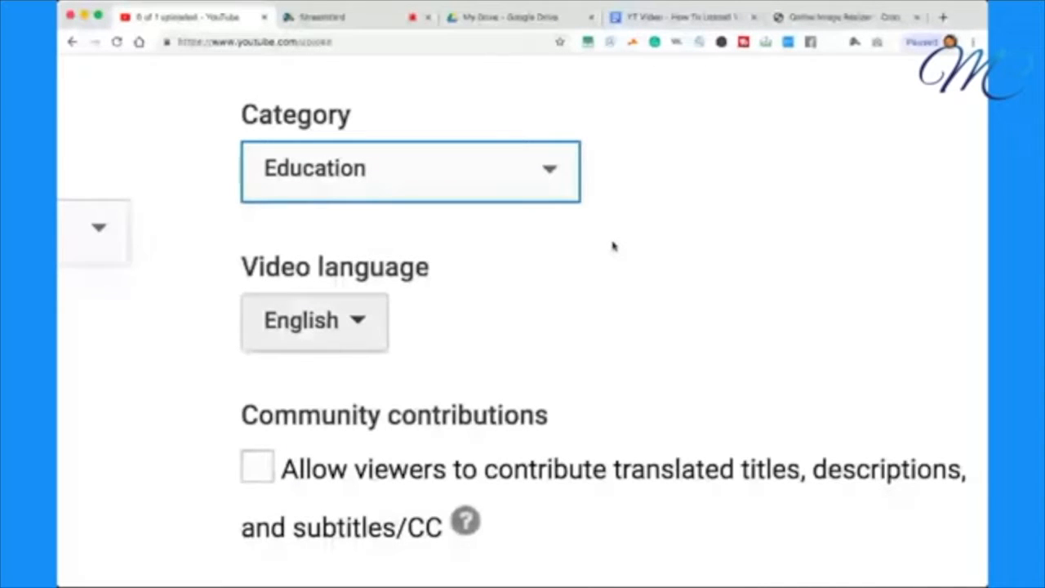
pyautogui.scroll(-10, 614, 246)
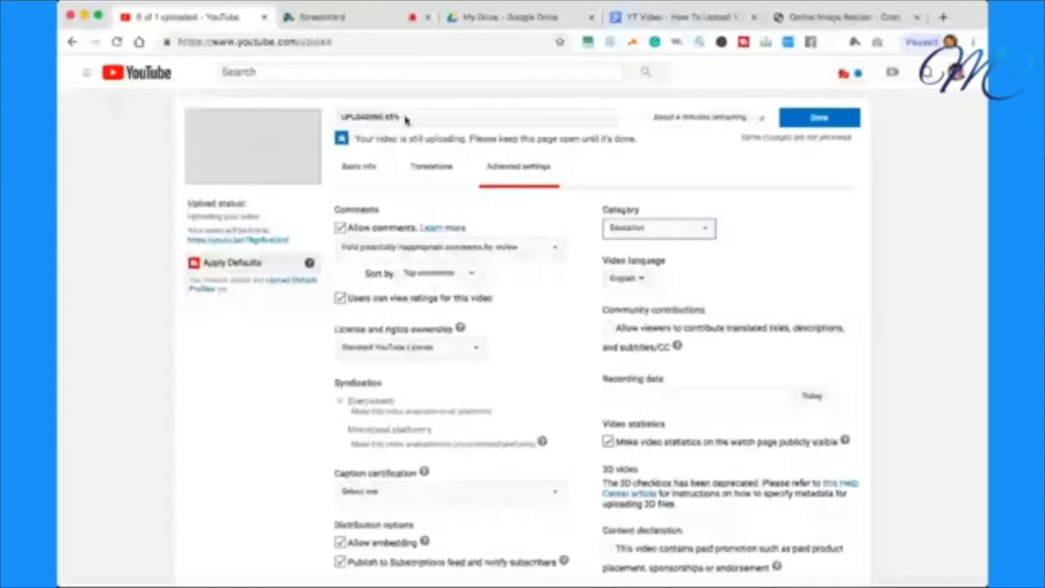
pyautogui.click(359, 167)
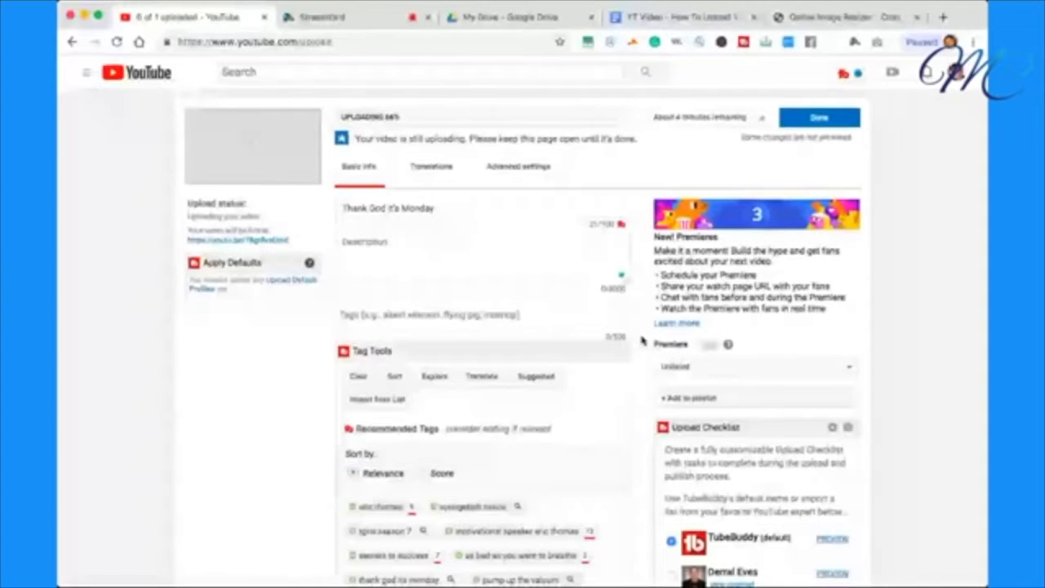
# Cancel the running video upload, confirm the cancellation, and open YouTube Studio (beta) for the channel.
pyautogui.click(765, 123)
pyautogui.click(570, 347)
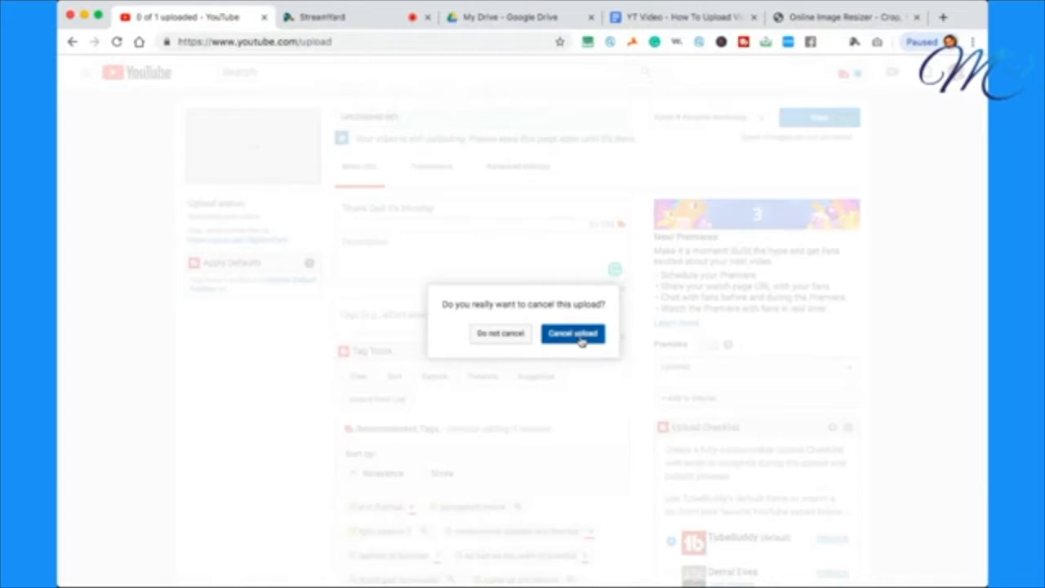
pyautogui.click(955, 80)
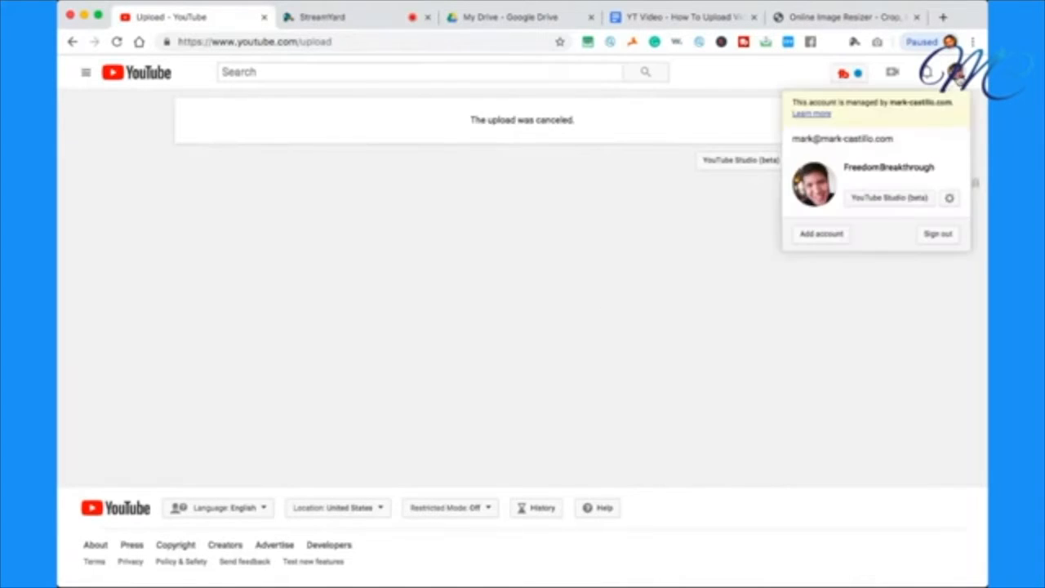
pyautogui.click(878, 199)
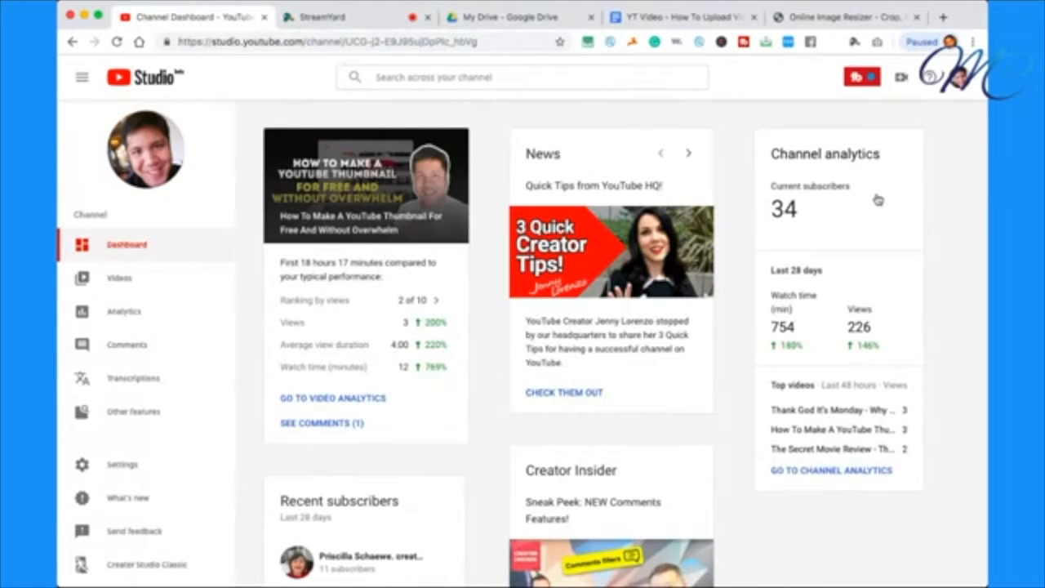
# Go to the channel's video list and open the details of "How To Make A YouTube Thumbnail For Free And Without Overwhelm".
pyautogui.click(958, 76)
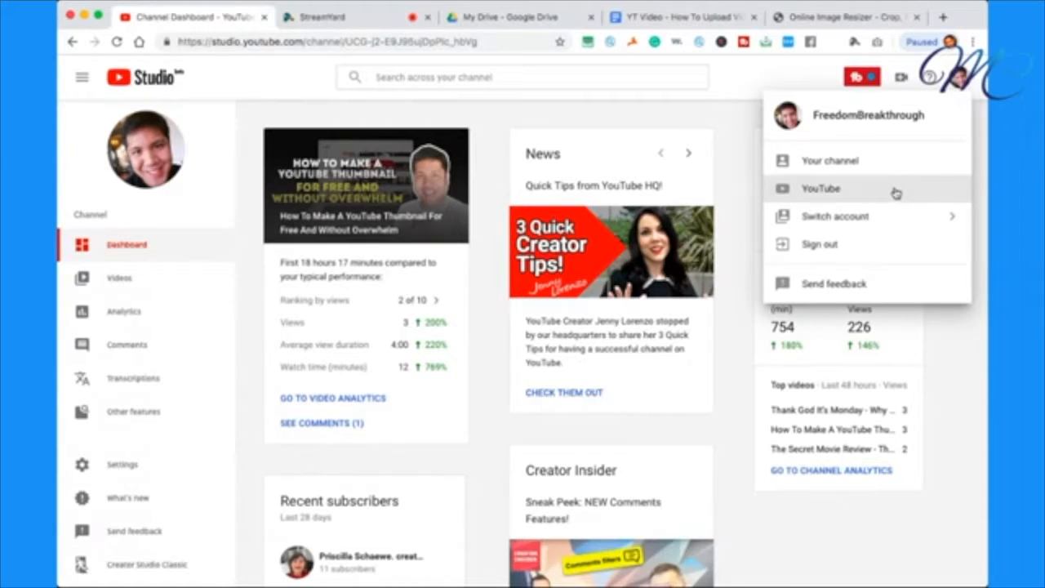
pyautogui.click(741, 173)
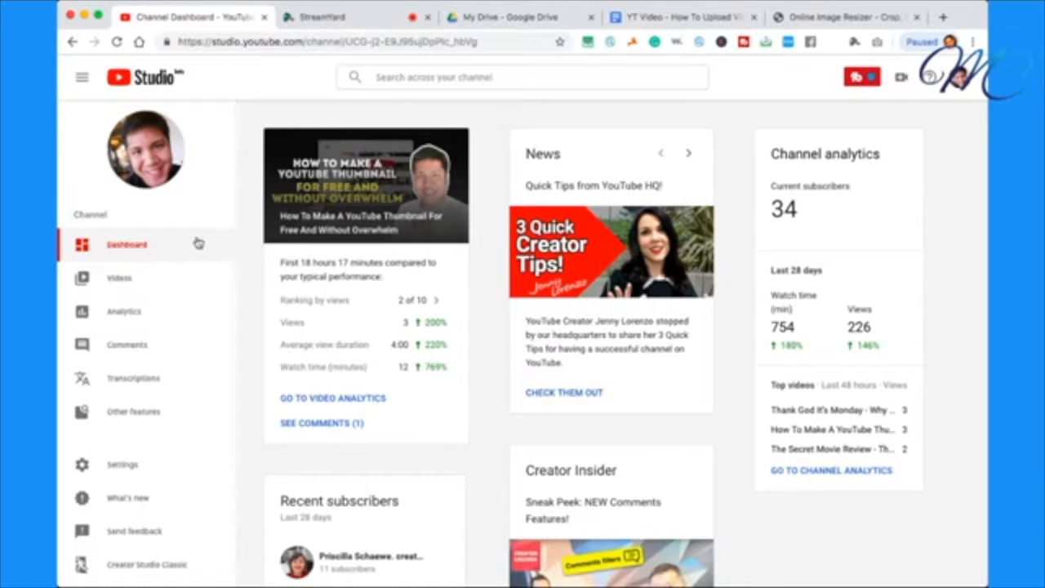
pyautogui.click(152, 286)
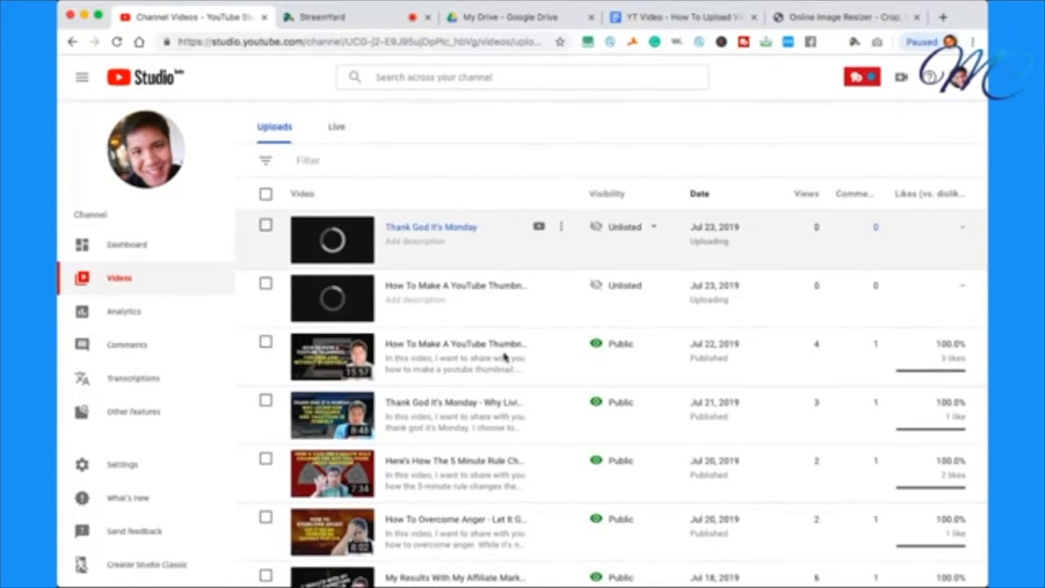
pyautogui.scroll(-1, 505, 358)
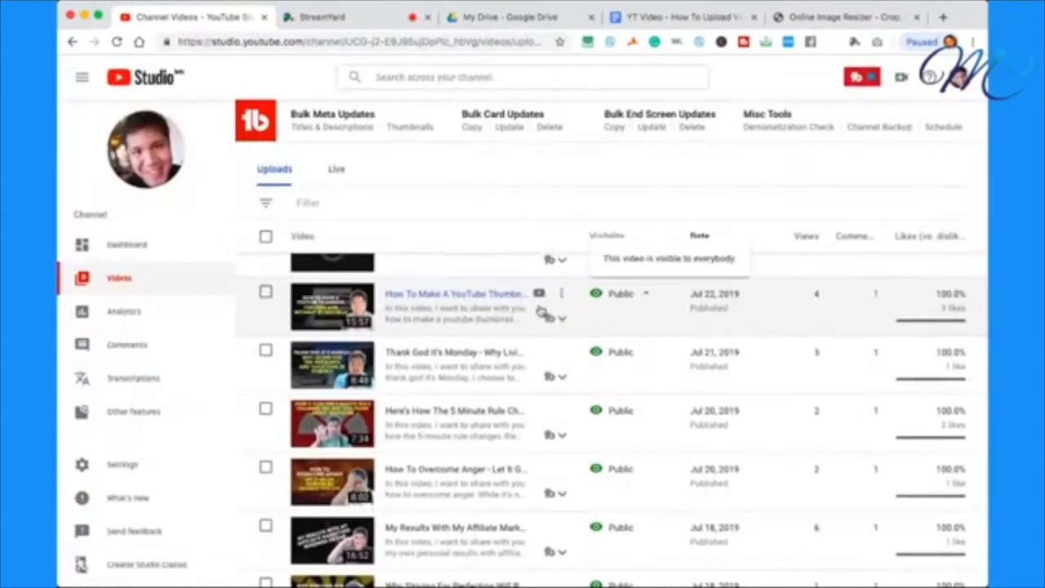
pyautogui.click(479, 297)
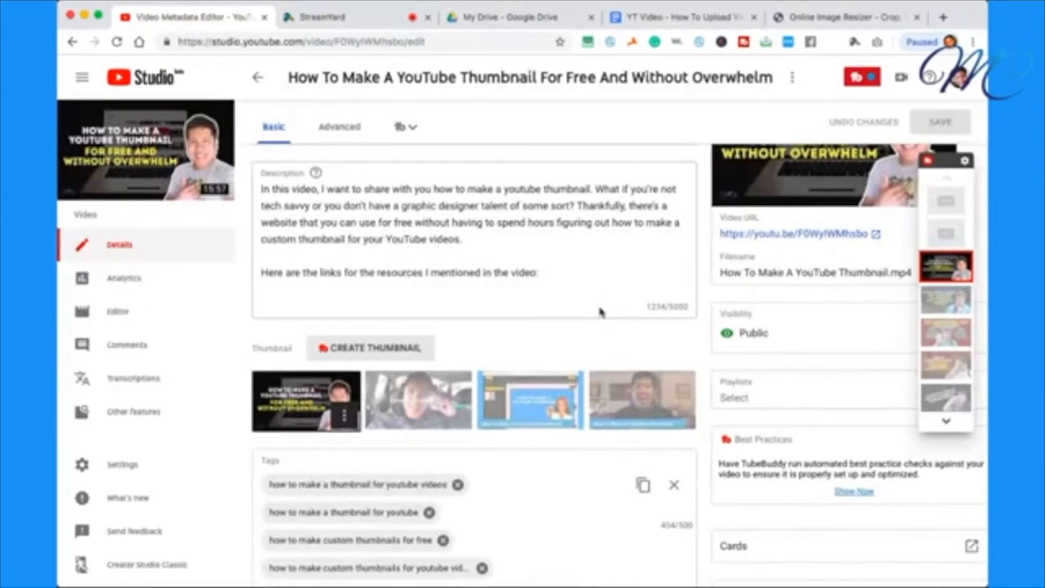
# Open the video's cards editor, pause the preview, review the card types that can be added, and close the editor.
pyautogui.scroll(-5, 599, 314)
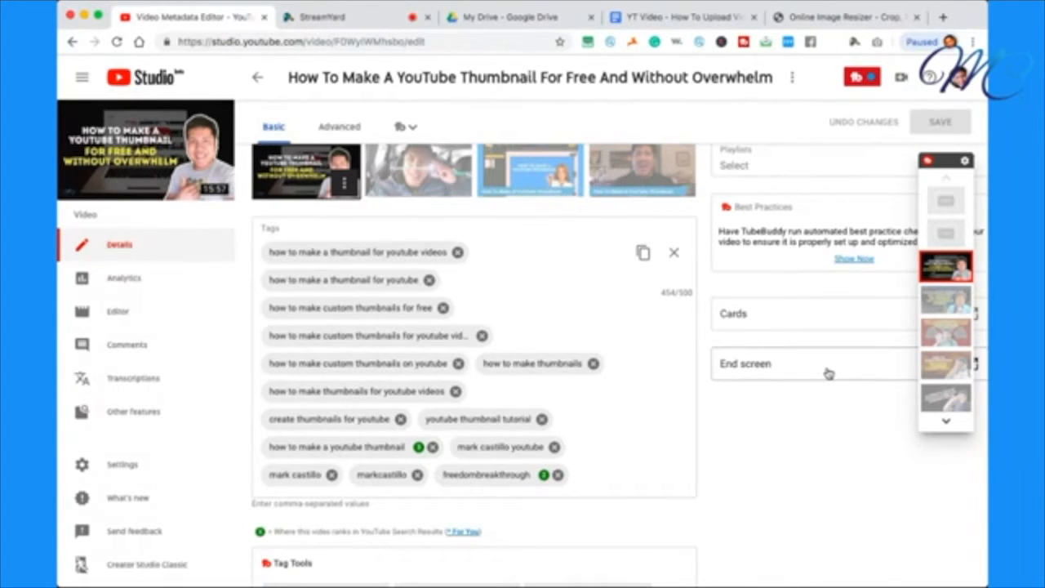
pyautogui.scroll(-6, 827, 373)
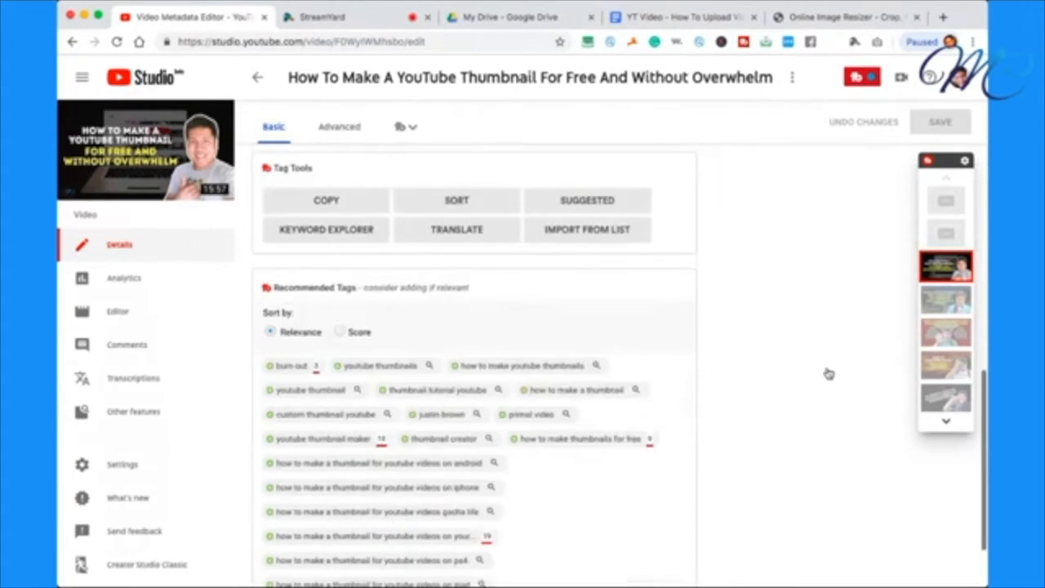
pyautogui.scroll(7, 827, 374)
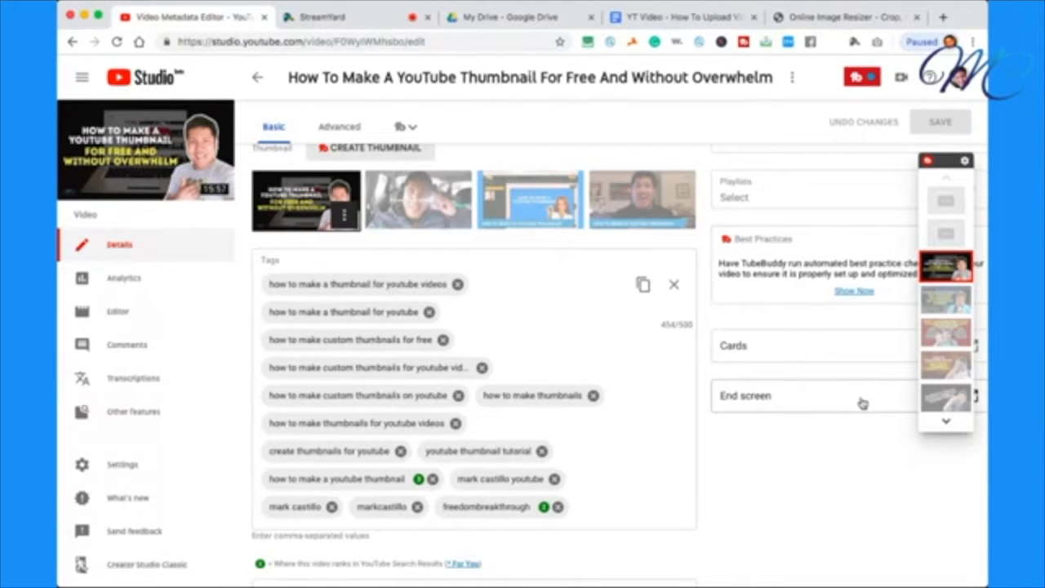
pyautogui.scroll(6, 864, 403)
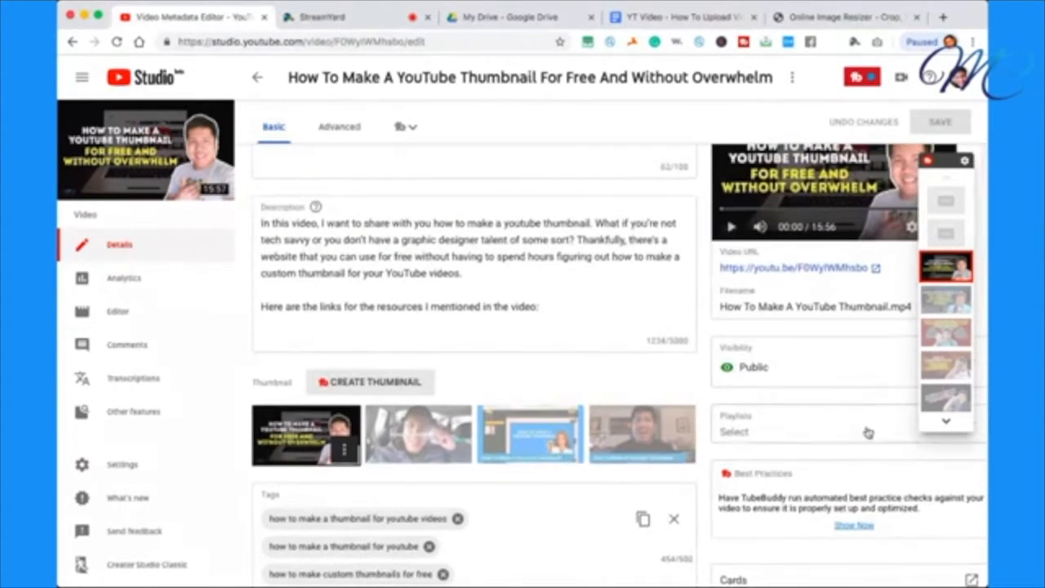
pyautogui.scroll(-5, 868, 433)
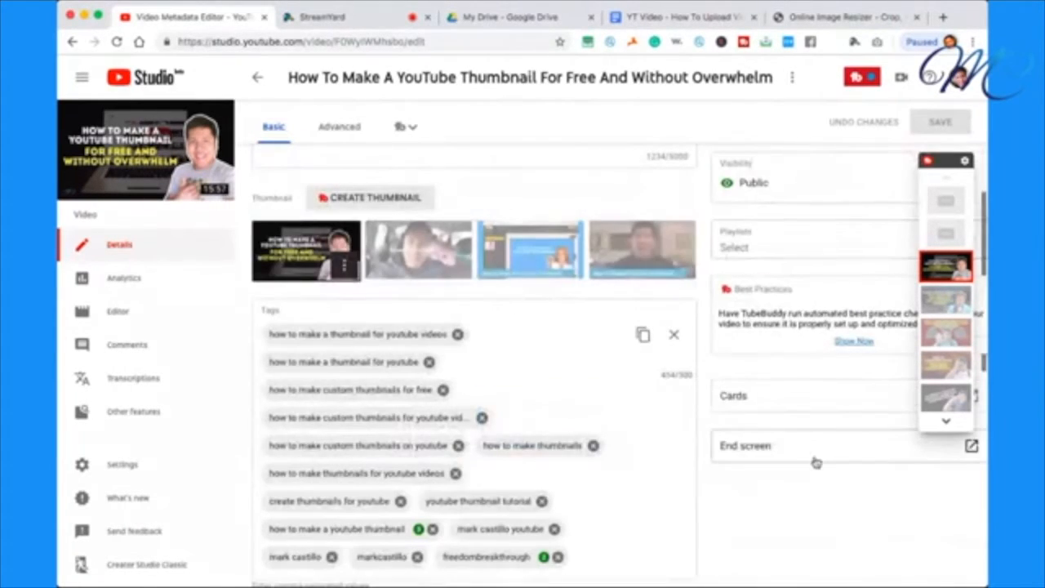
pyautogui.click(827, 398)
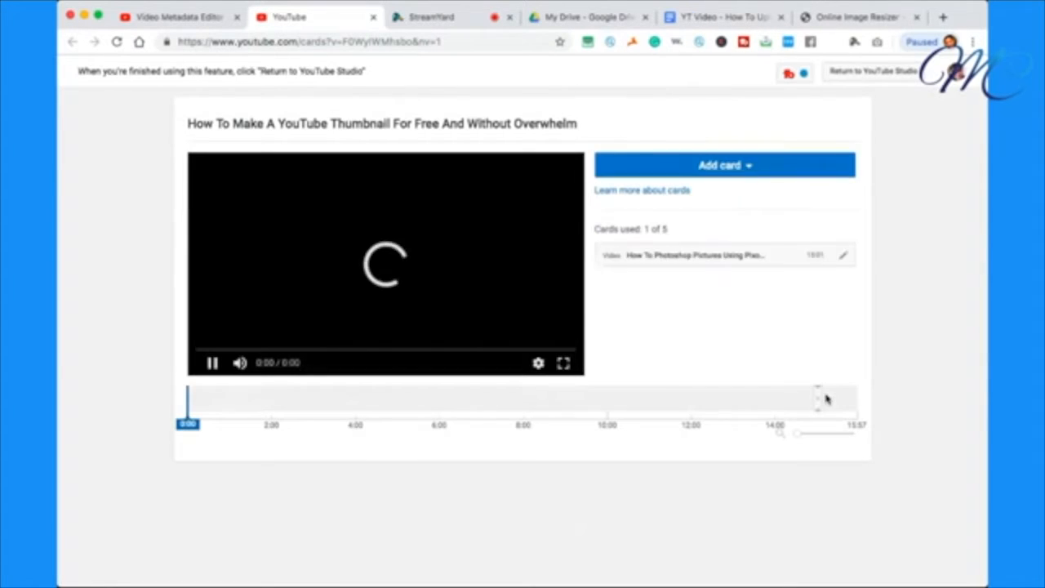
pyautogui.click(211, 362)
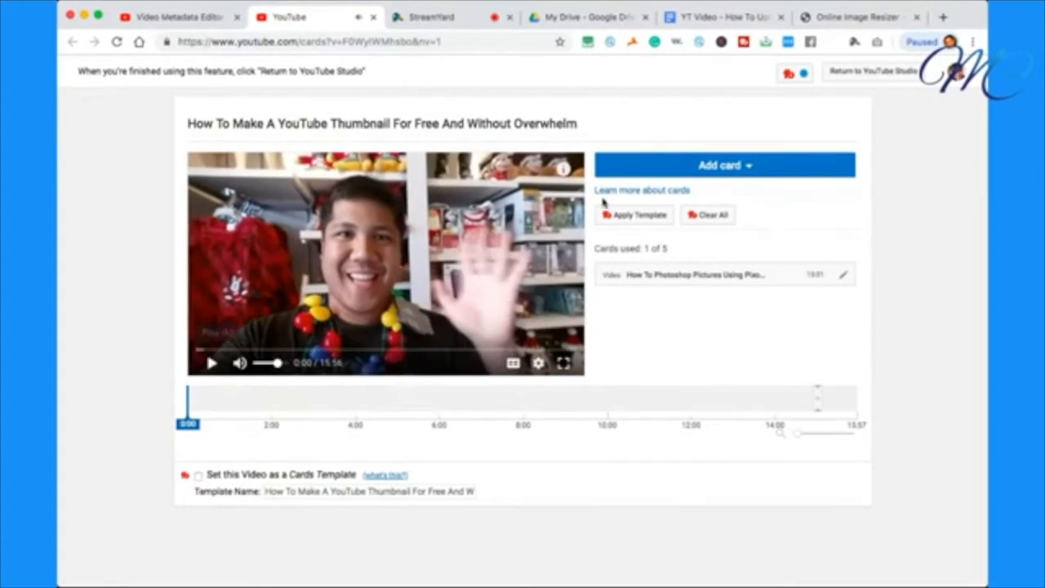
pyautogui.click(734, 170)
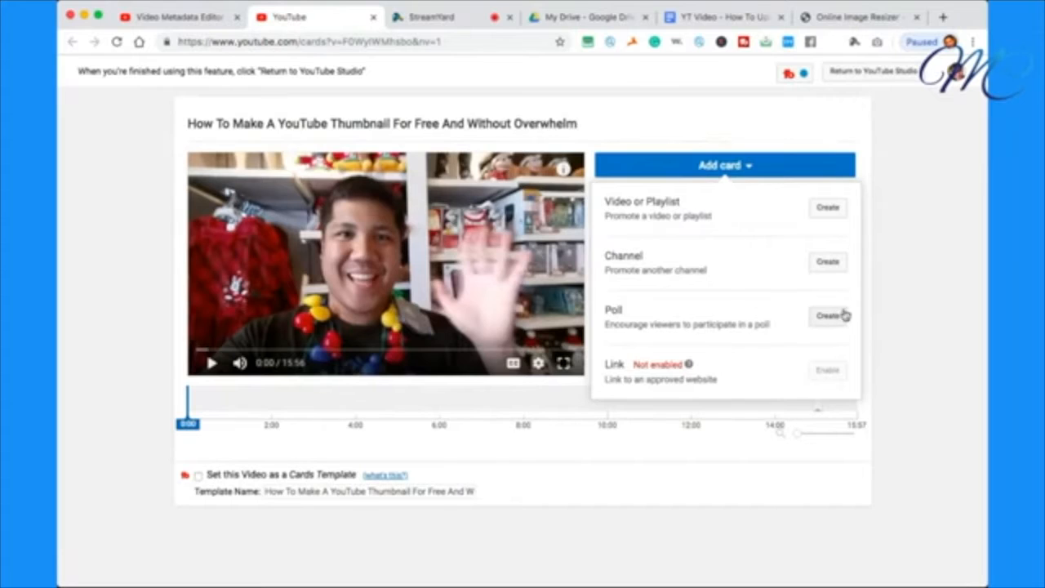
pyautogui.click(920, 242)
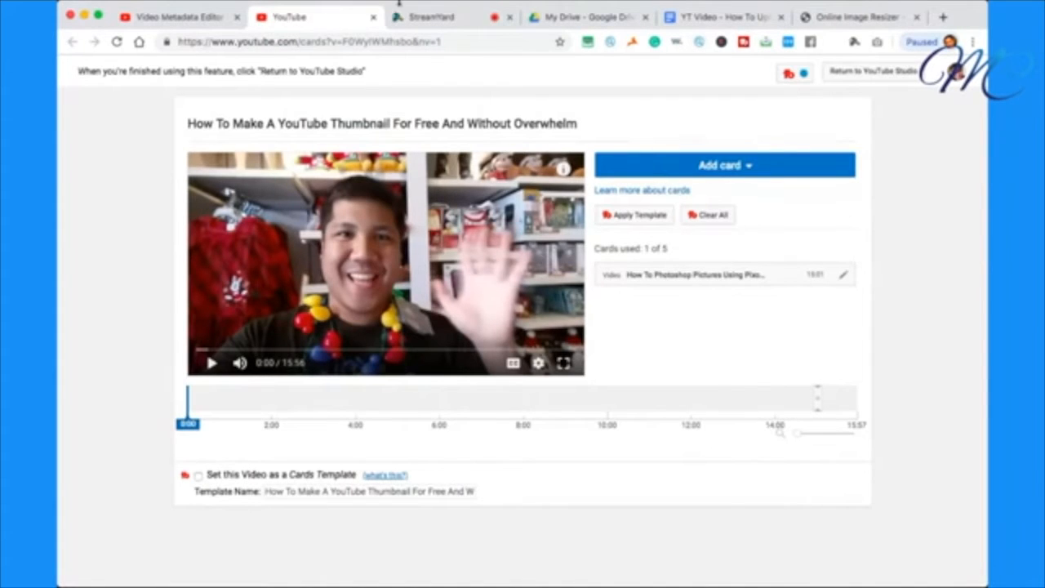
pyautogui.click(373, 17)
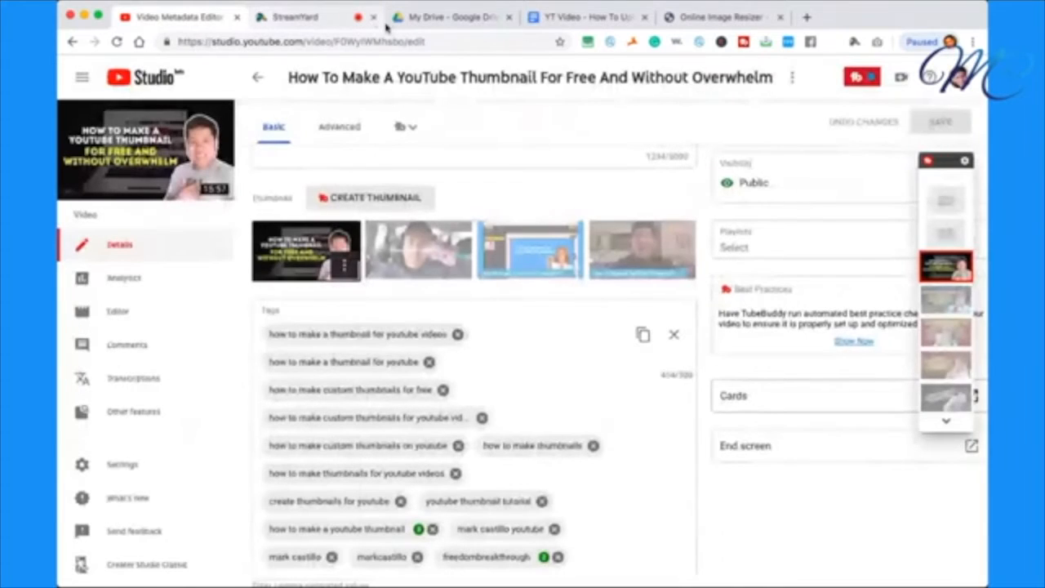
# Open the video's end screen editor, review the element types that can be added, and close the editor.
pyautogui.click(833, 450)
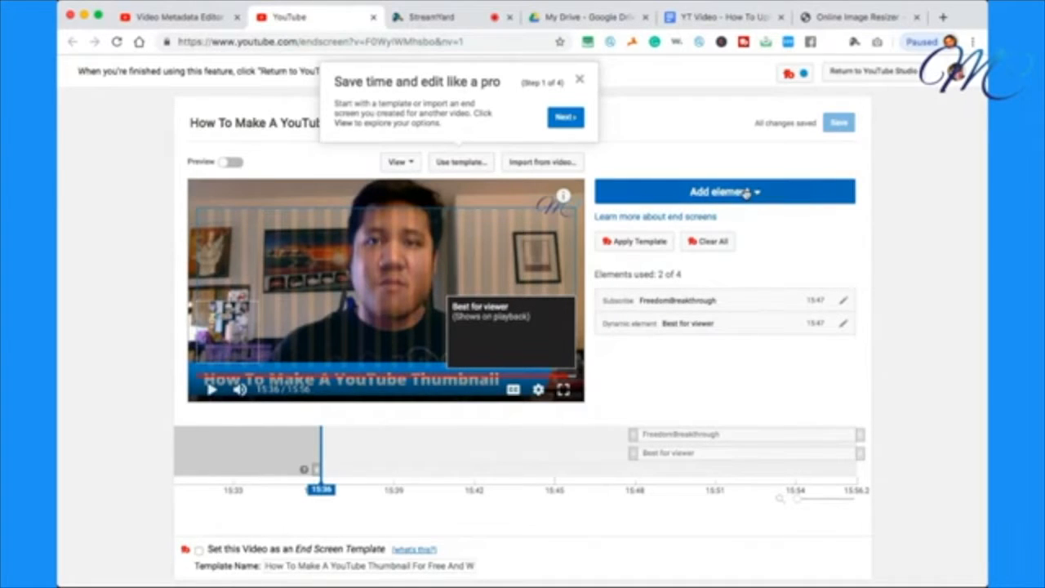
pyautogui.click(716, 193)
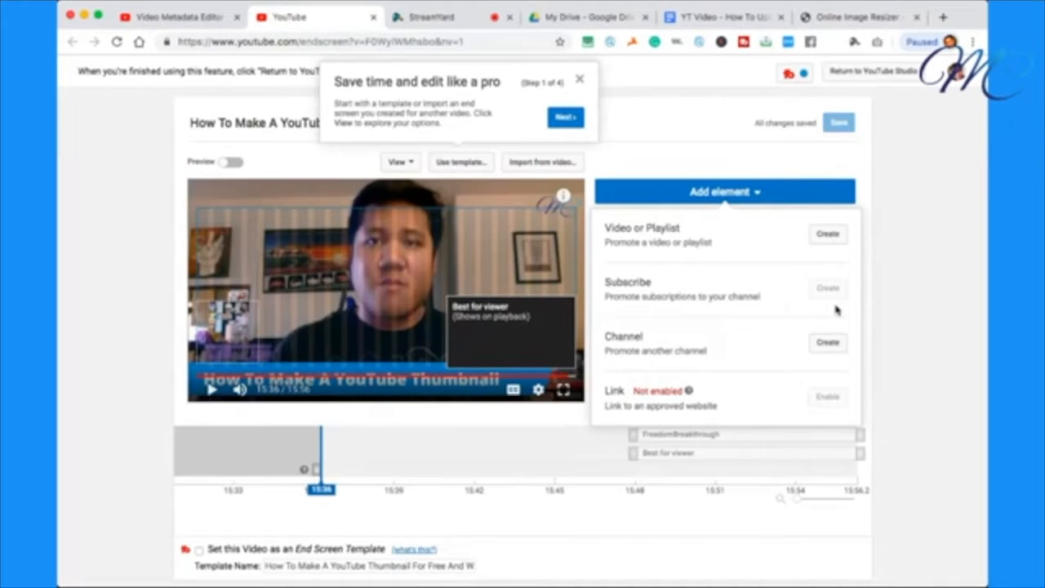
pyautogui.click(812, 154)
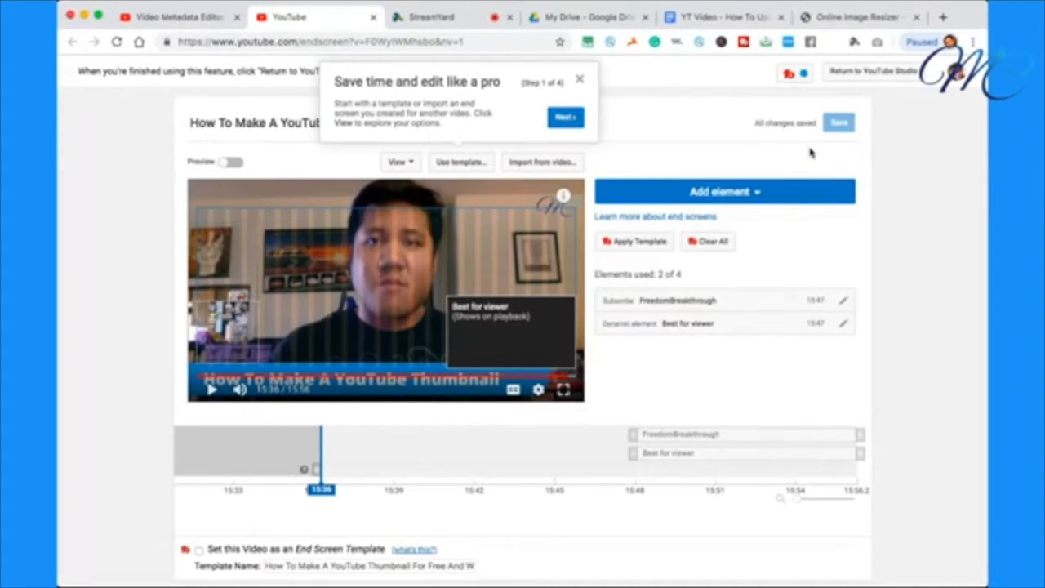
pyautogui.click(373, 17)
# Collapse the floating TubeBuddy video strip and check the video's visibility options, keeping it set to Public.
pyautogui.scroll(3, 777, 508)
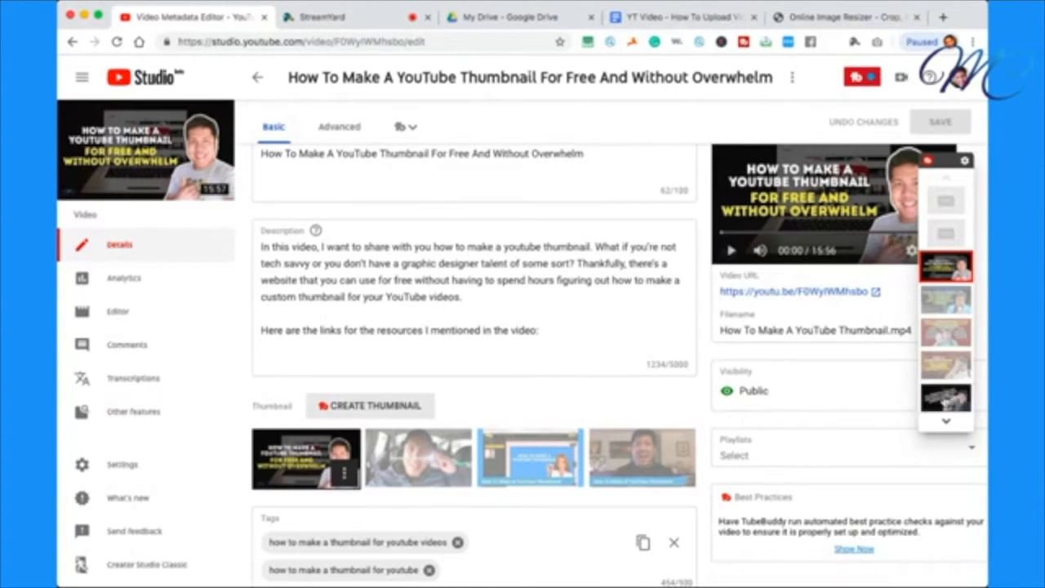
pyautogui.click(947, 420)
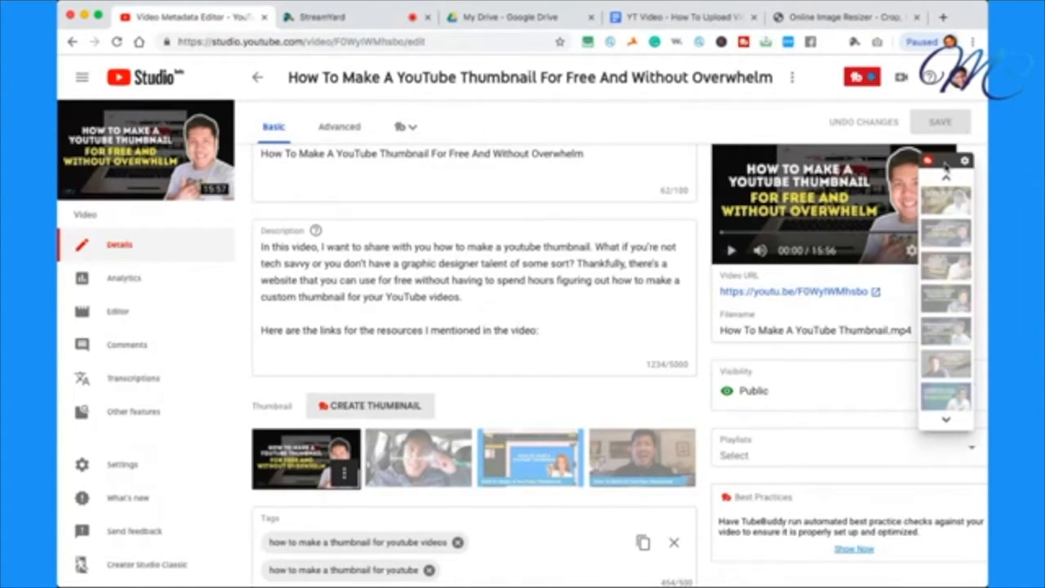
pyautogui.click(965, 162)
pyautogui.click(849, 238)
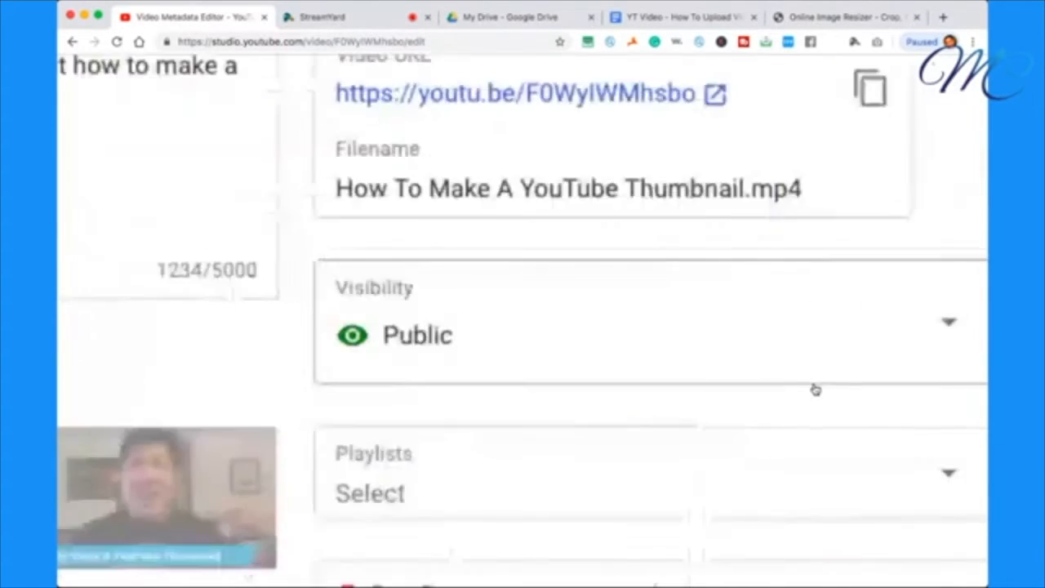
pyautogui.click(941, 301)
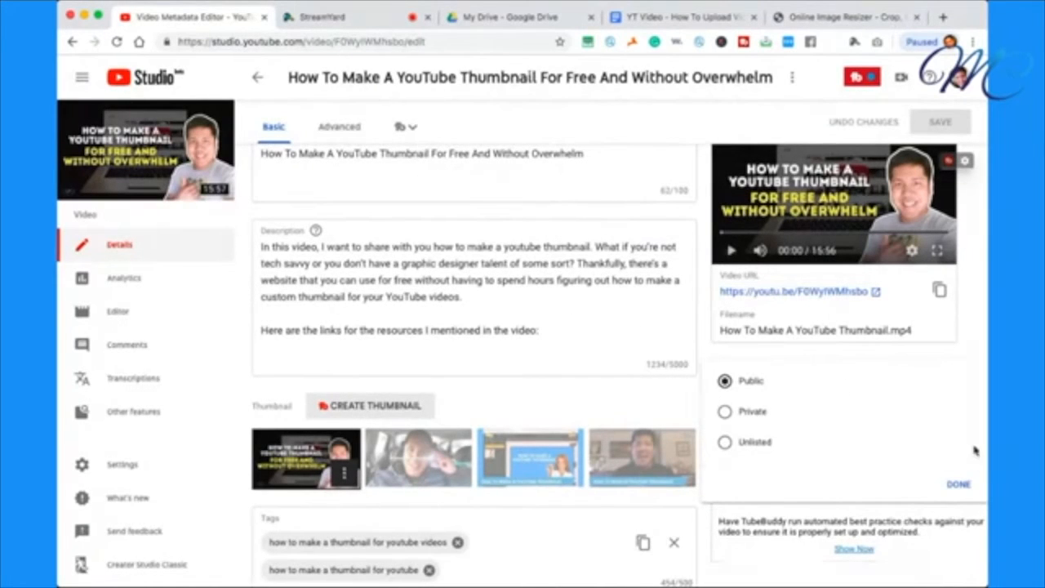
pyautogui.click(961, 486)
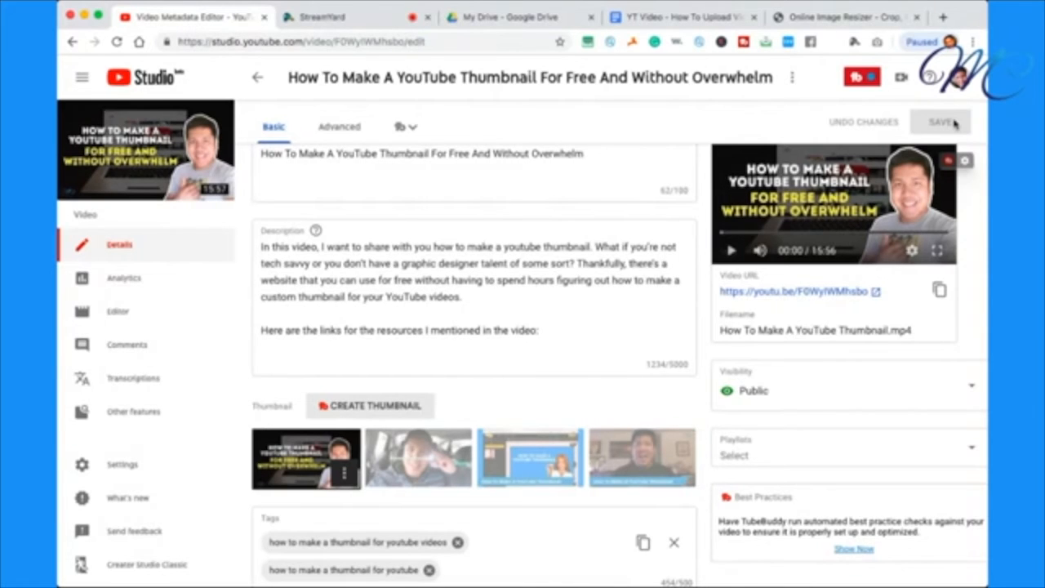
# Open the video's public watch page from its video URL and pause the playback.
pyautogui.click(782, 294)
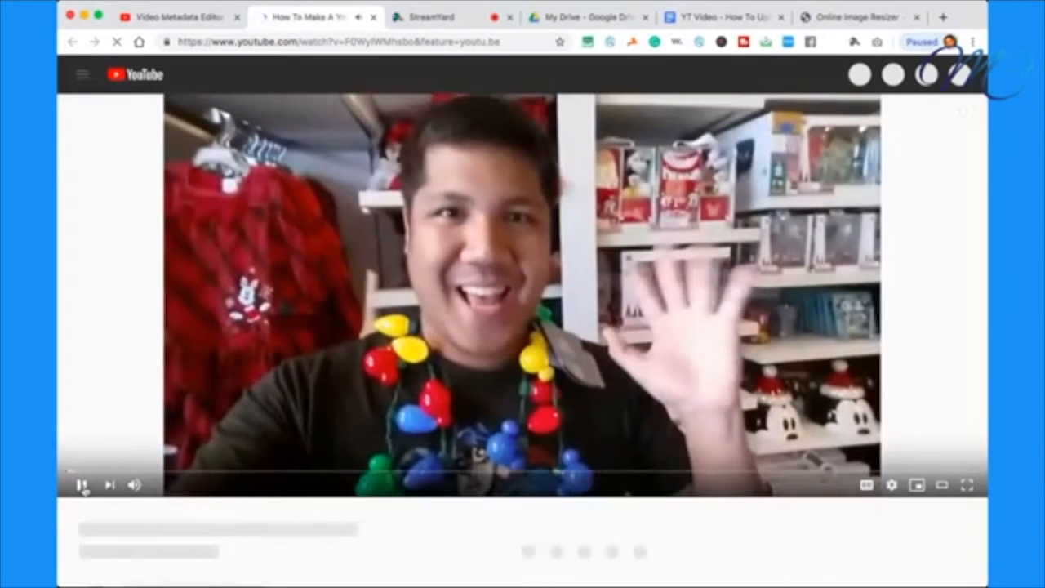
pyautogui.click(84, 486)
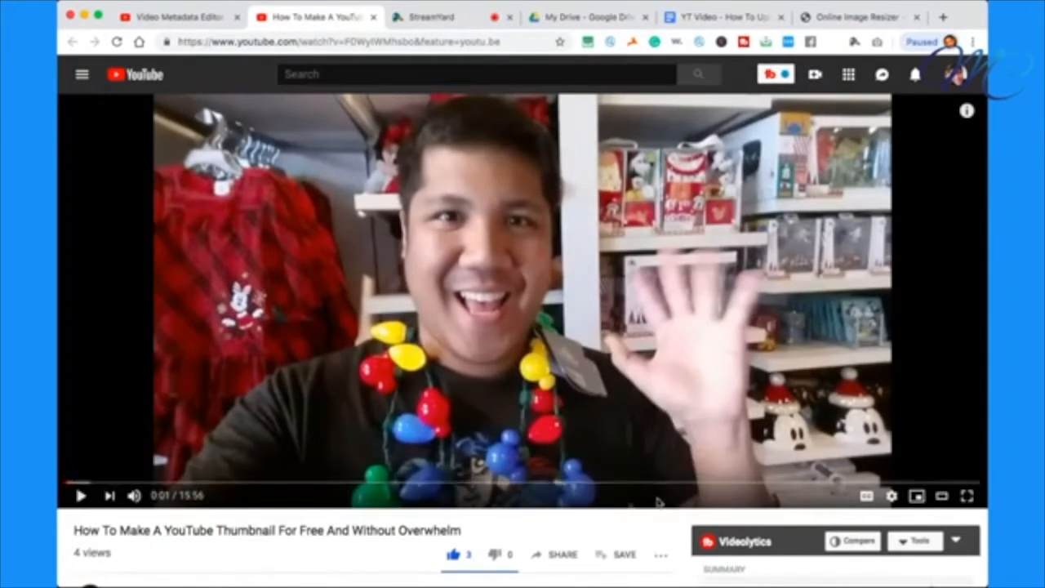
# Examine the watch page's description, comments and TubeBuddy Videolytics sections, including the summary, SEO, social, best practices and tags.
pyautogui.scroll(-3, 658, 498)
pyautogui.scroll(-3, 659, 504)
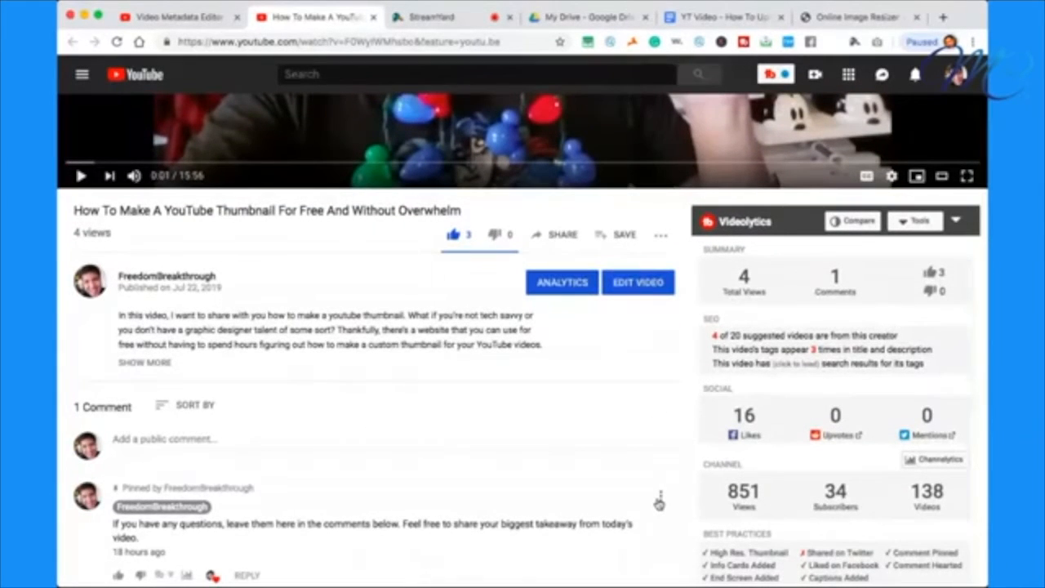
pyautogui.scroll(-2, 750, 322)
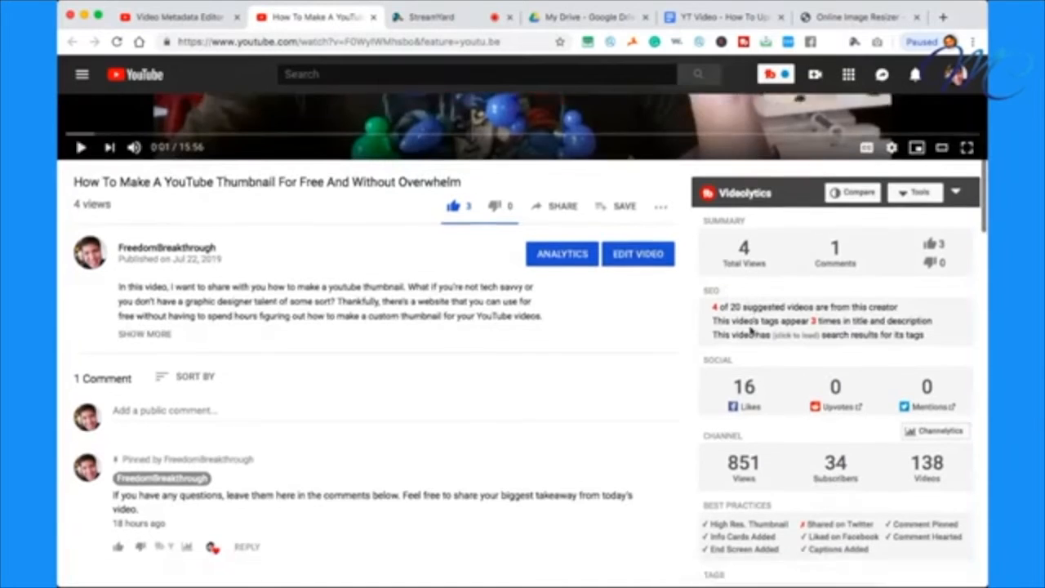
pyautogui.scroll(-2, 750, 326)
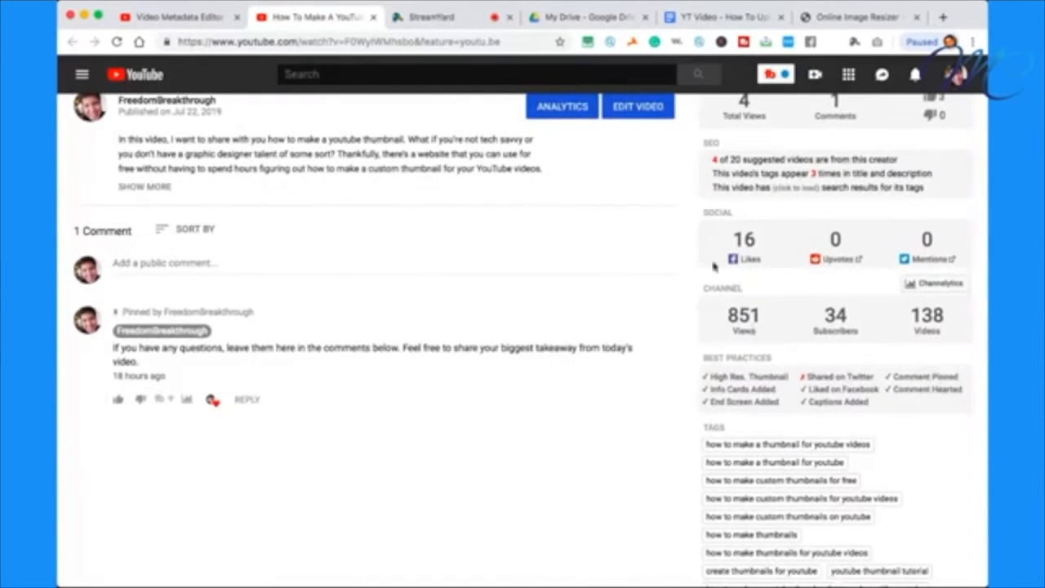
pyautogui.scroll(3, 715, 267)
pyautogui.scroll(-3, 690, 229)
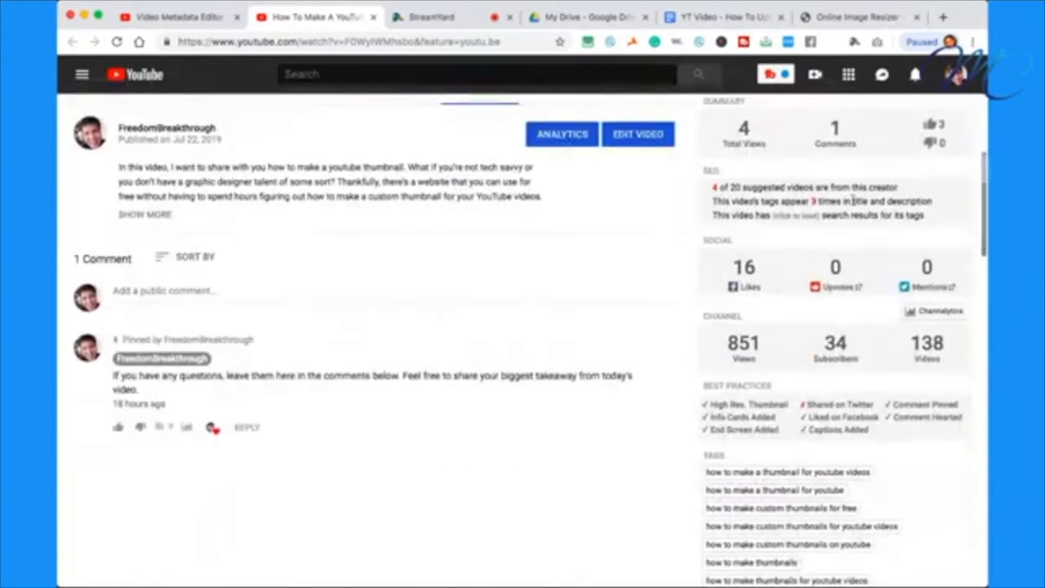
pyautogui.scroll(4, 711, 368)
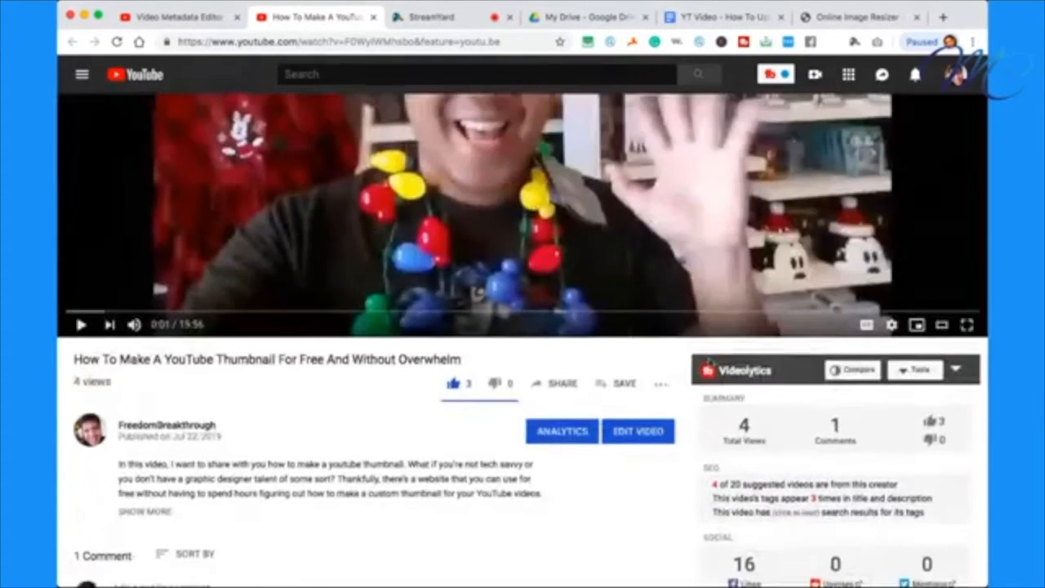
pyautogui.scroll(3, 775, 428)
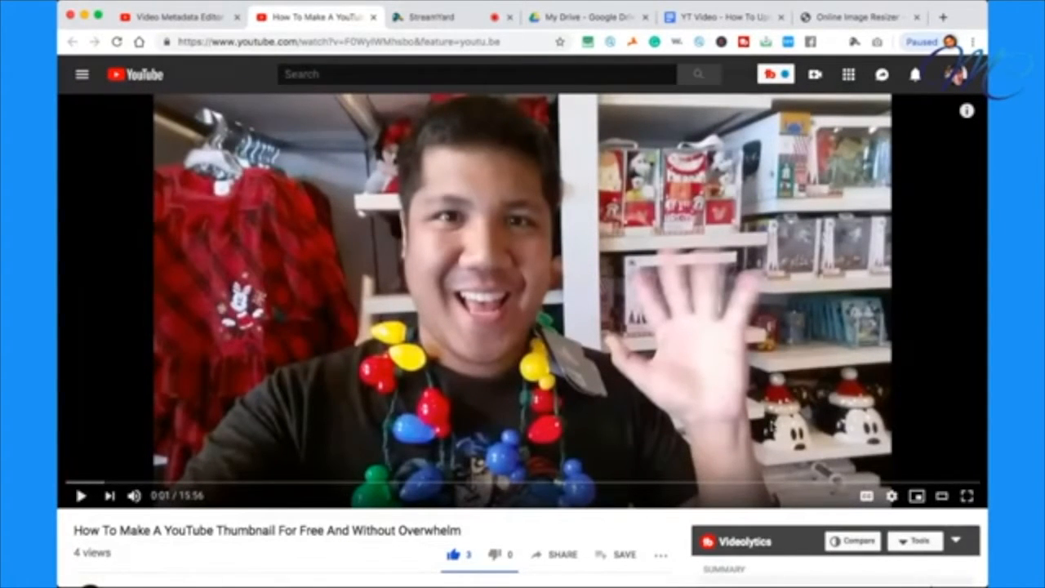
pyautogui.scroll(-7, 794, 457)
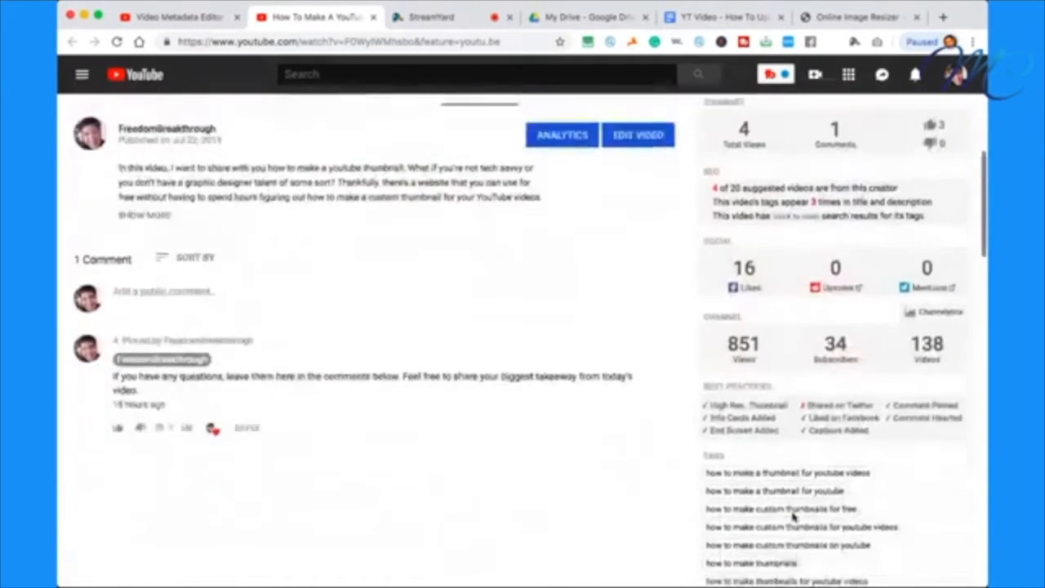
# Examine the remaining Videolytics tags, the video's title and description, and the pinned comment on the watch page.
pyautogui.scroll(-2, 792, 519)
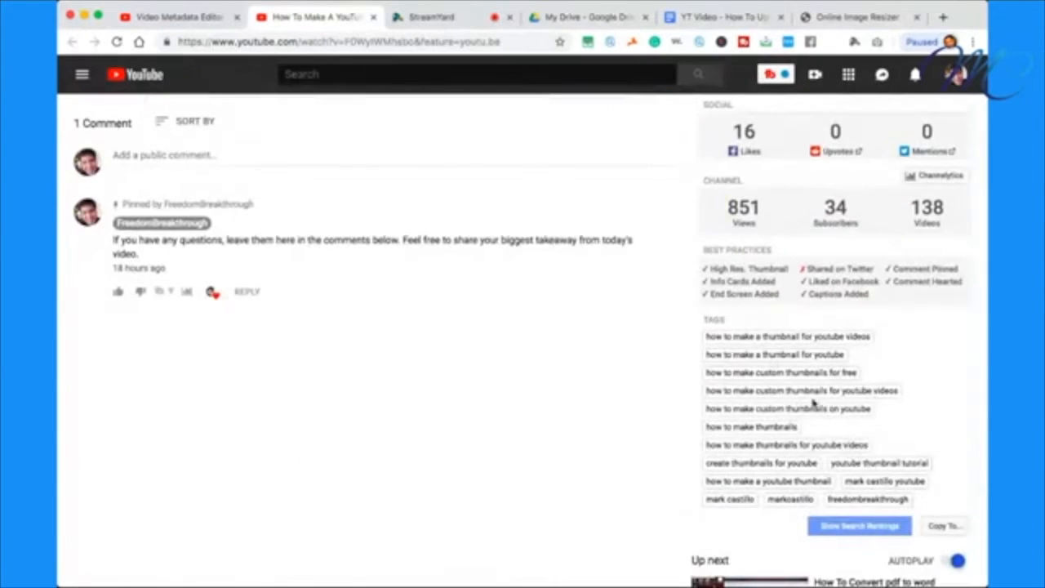
pyautogui.scroll(10, 735, 394)
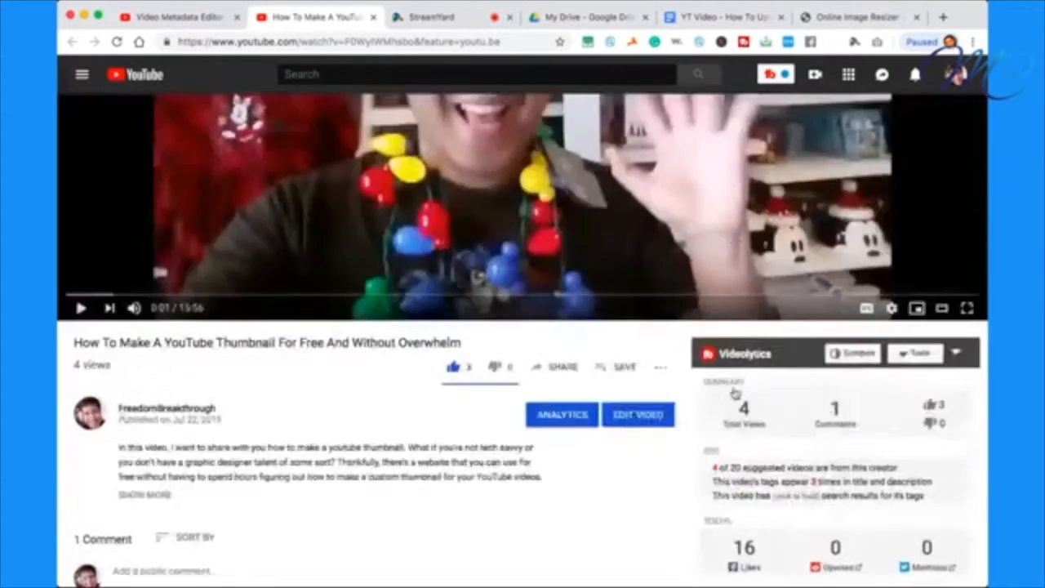
pyautogui.scroll(1, 735, 394)
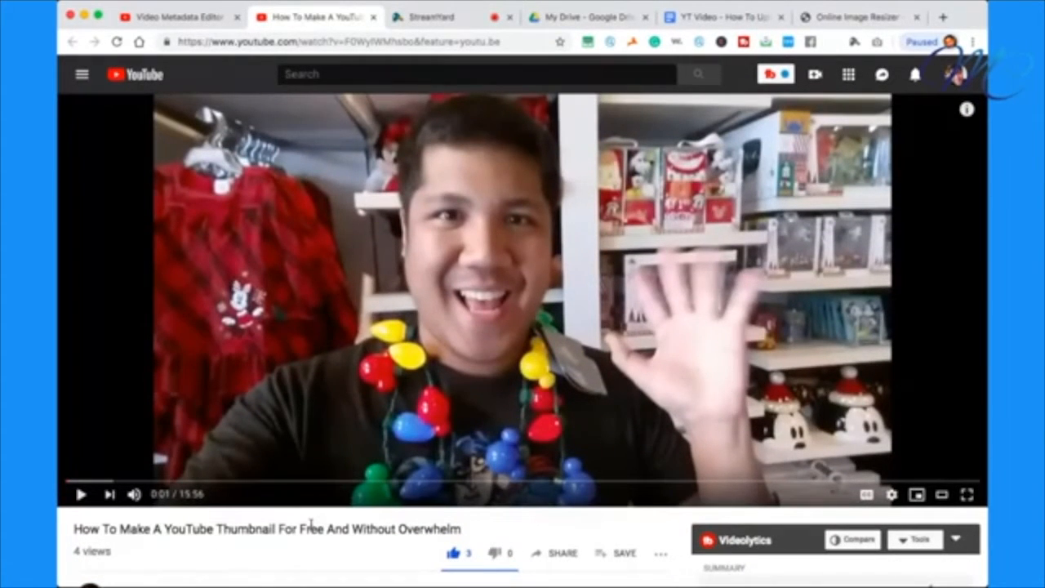
pyautogui.scroll(-3, 311, 523)
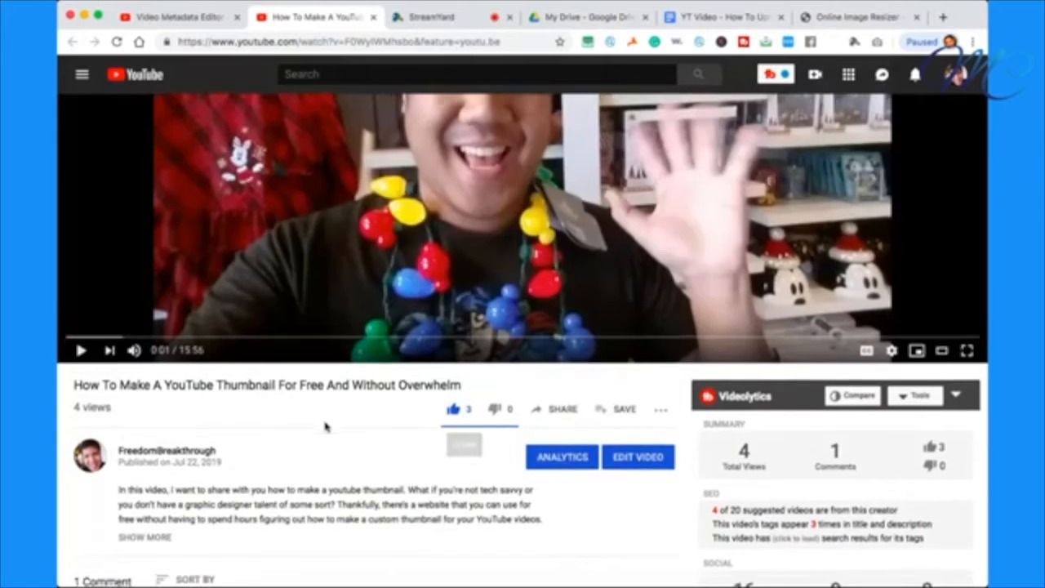
pyautogui.scroll(-5, 325, 426)
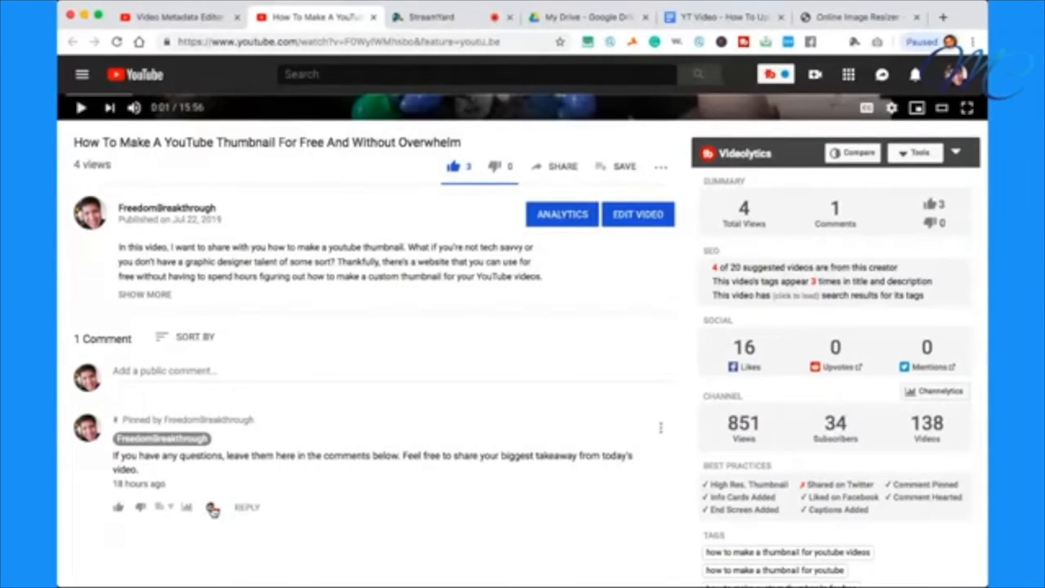
# Check the pinned comment's action options and dismiss them without choosing any.
pyautogui.click(662, 428)
pyautogui.click(584, 430)
pyautogui.scroll(-1, 584, 431)
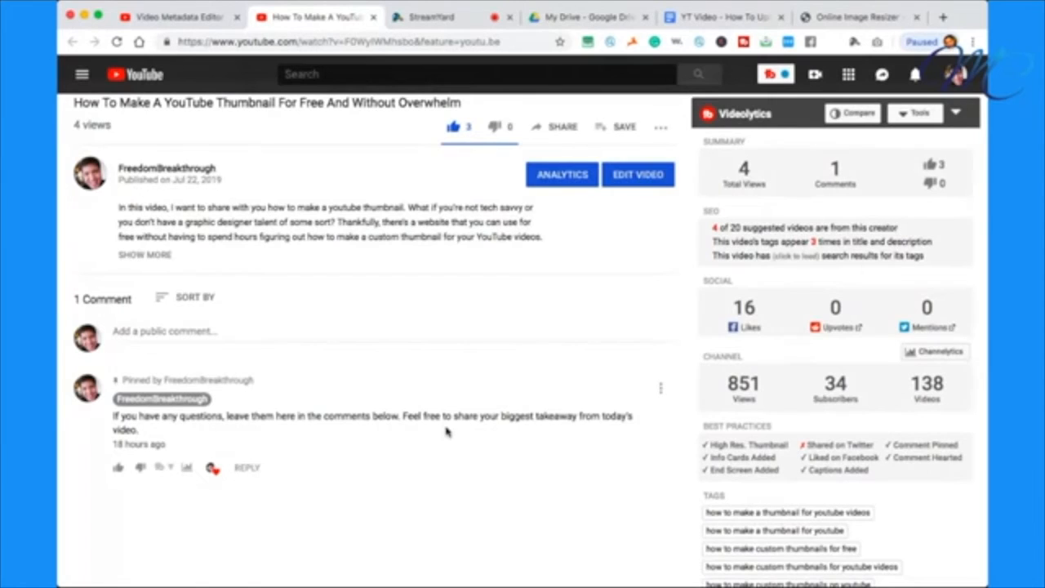
pyautogui.scroll(1, 446, 432)
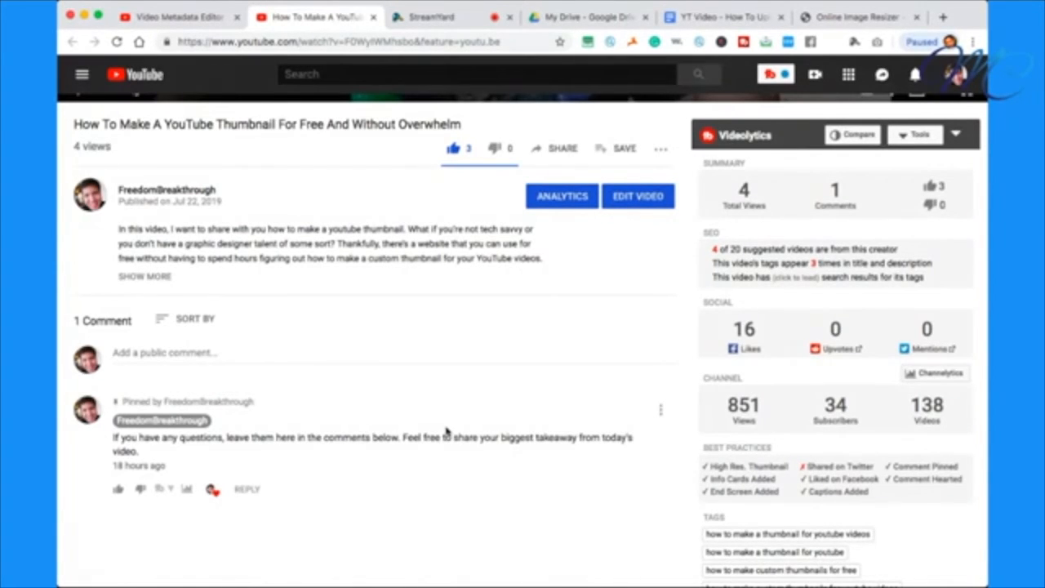
# Open the video's sharing options, browse the social networks available for sharing the link, and close the dialog.
pyautogui.scroll(3, 562, 341)
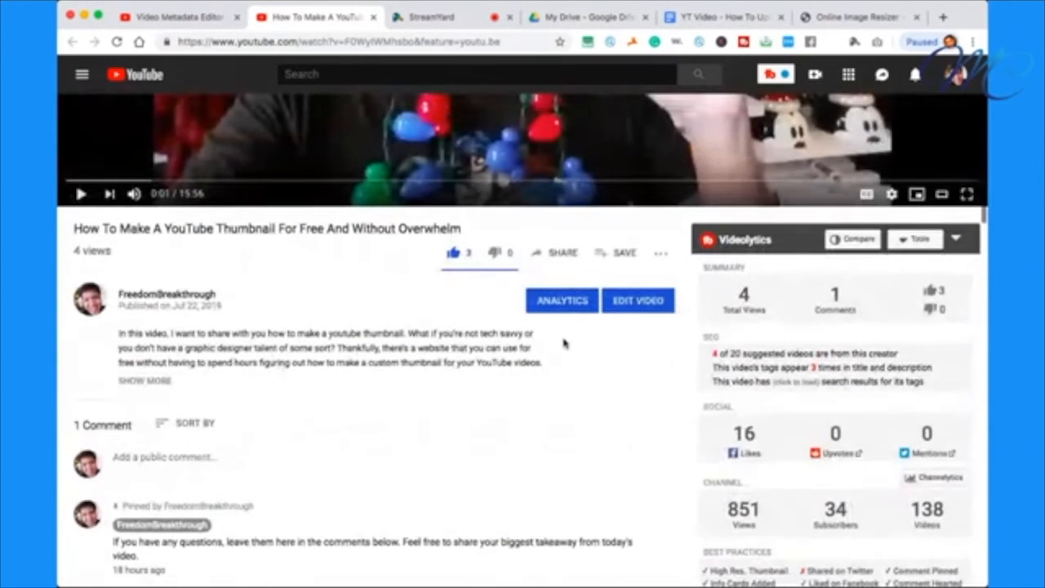
pyautogui.click(554, 255)
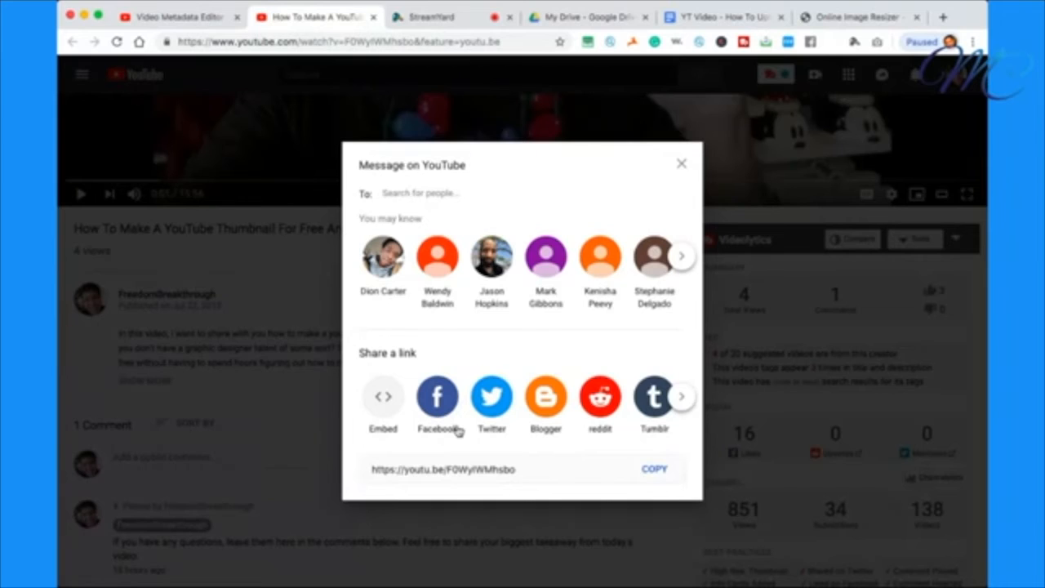
pyautogui.click(668, 408)
pyautogui.click(452, 17)
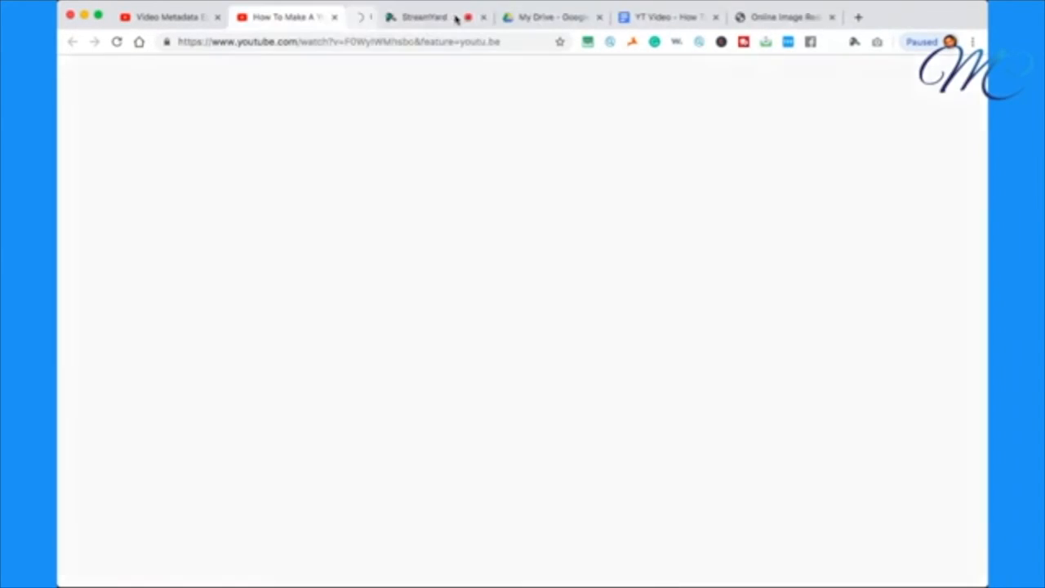
pyautogui.click(674, 399)
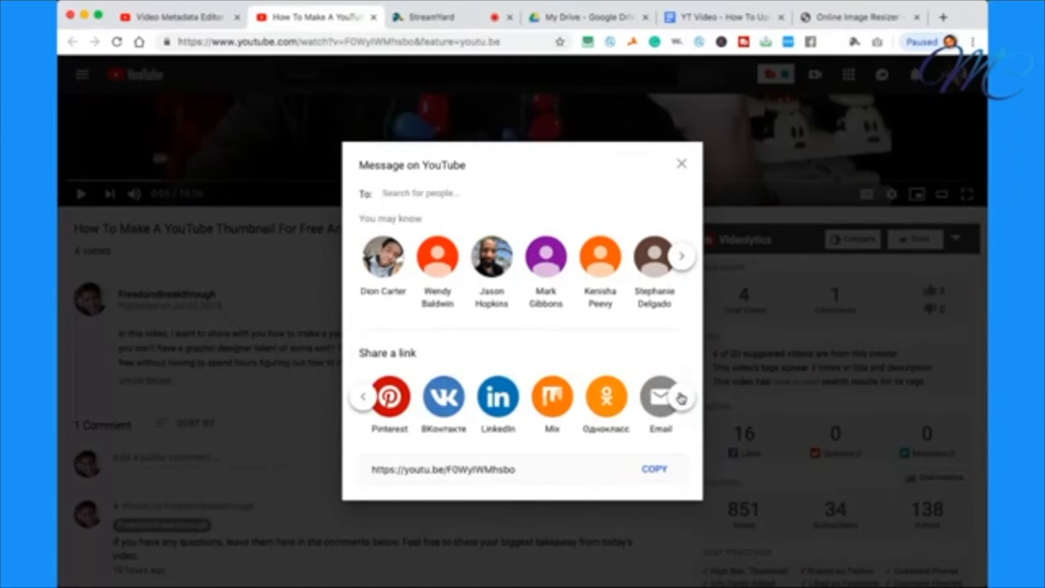
pyautogui.click(363, 397)
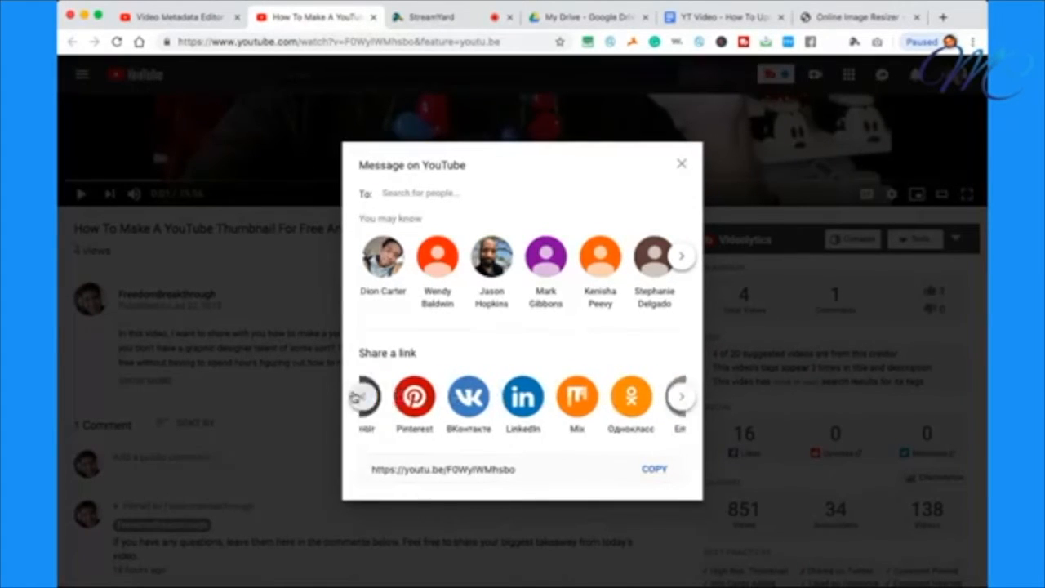
pyautogui.click(285, 309)
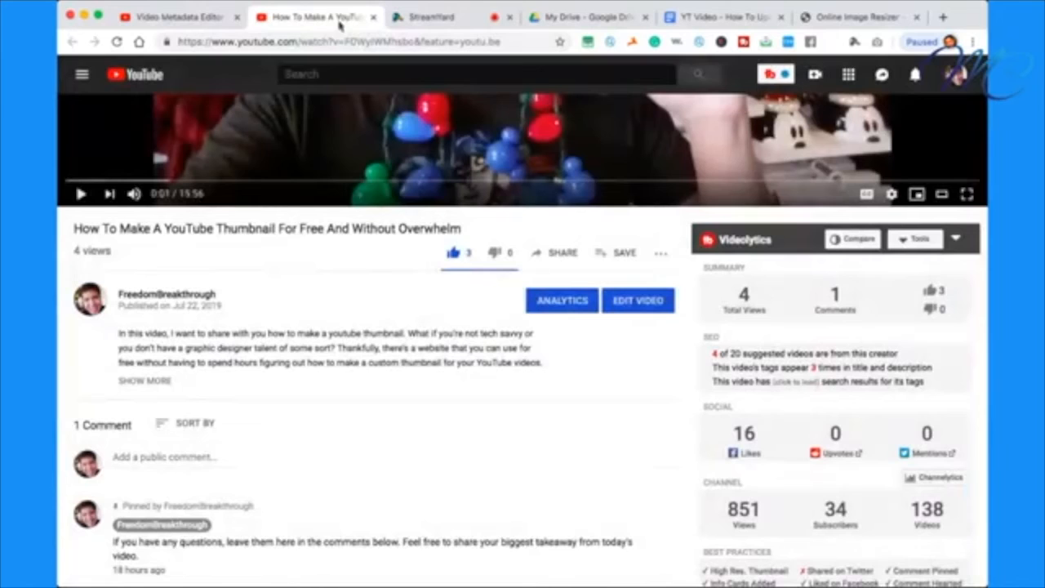
# Switch to the StreamYard broadcast studio.
pyautogui.click(211, 18)
pyautogui.click(437, 20)
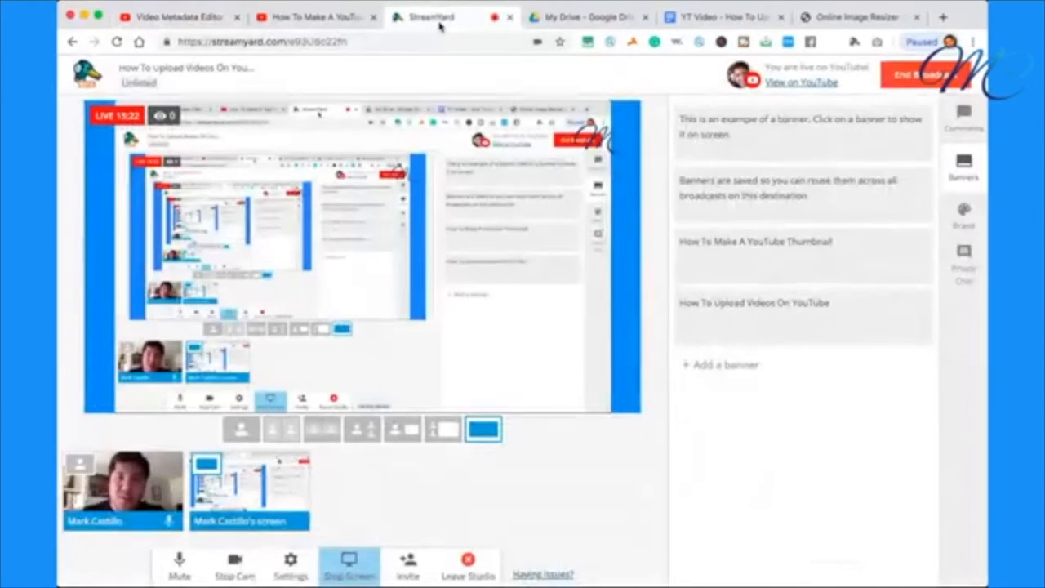